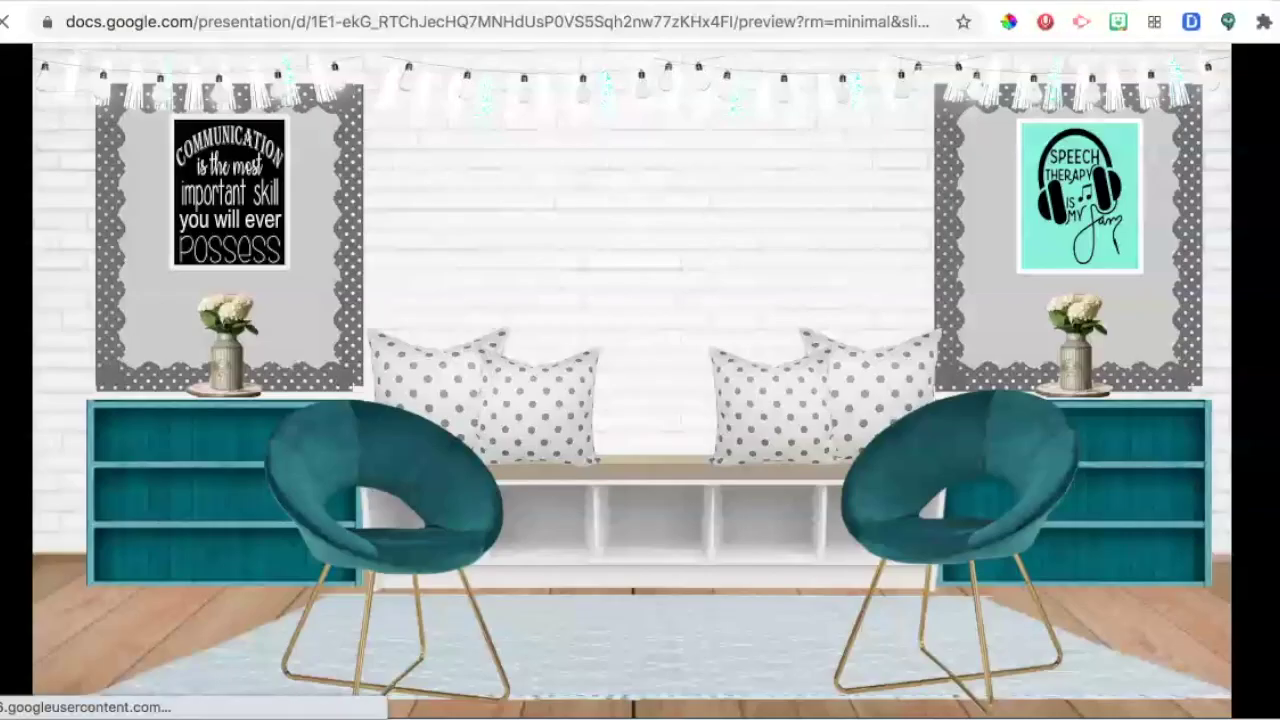
# Page through the room scene slides up to the chalkboard classroom slide
pyautogui.press('Right')
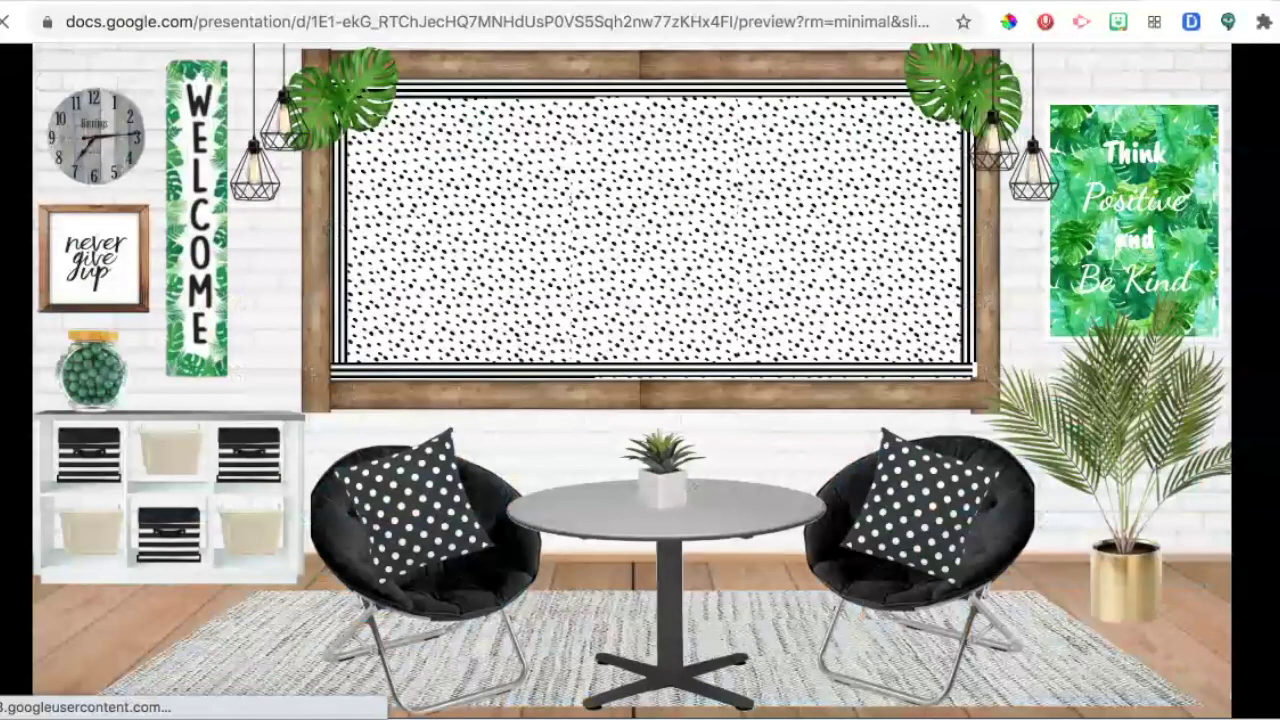
pyautogui.press('Right')
pyautogui.press('Right')
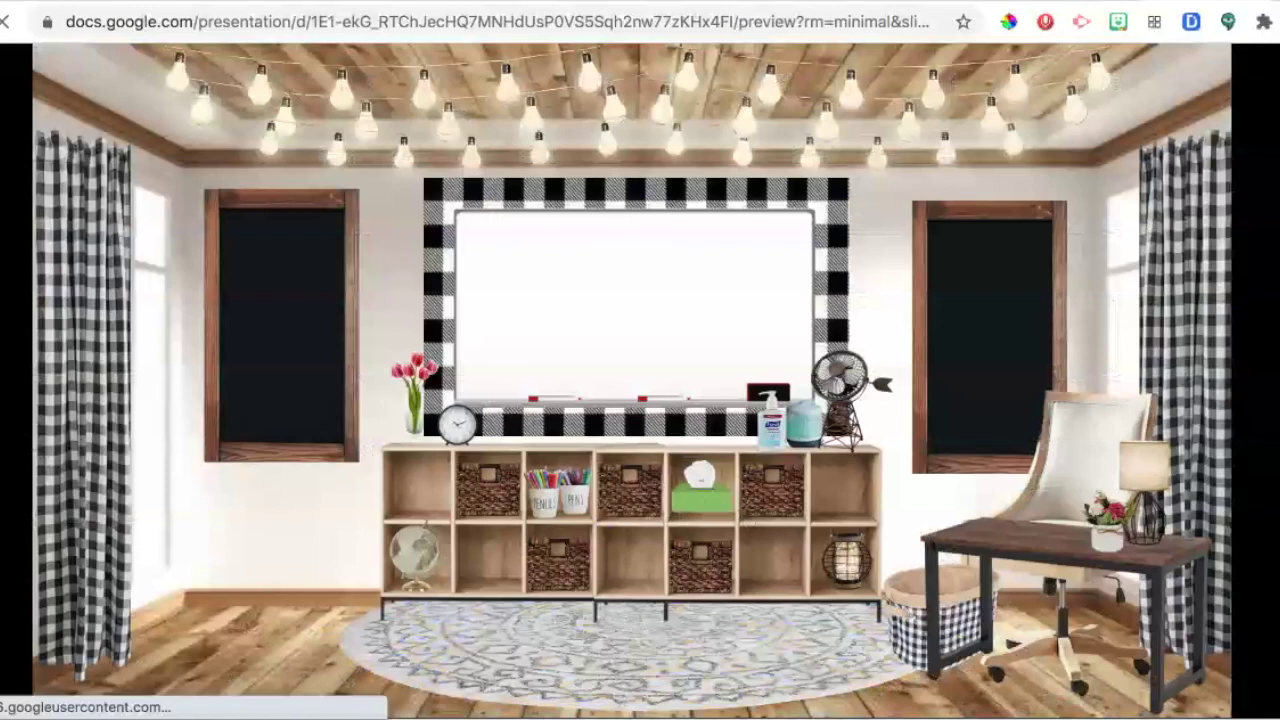
pyautogui.press('Right')
pyautogui.press('Right')
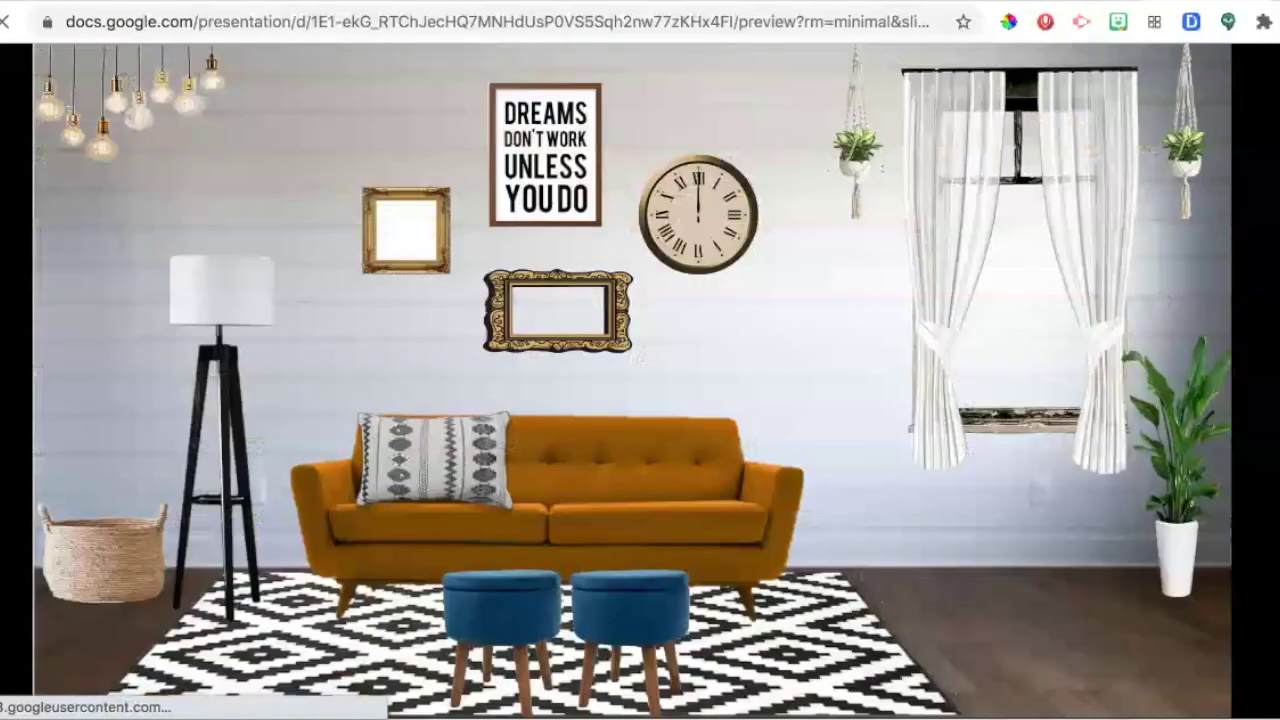
pyautogui.press('Right')
pyautogui.press('Right')
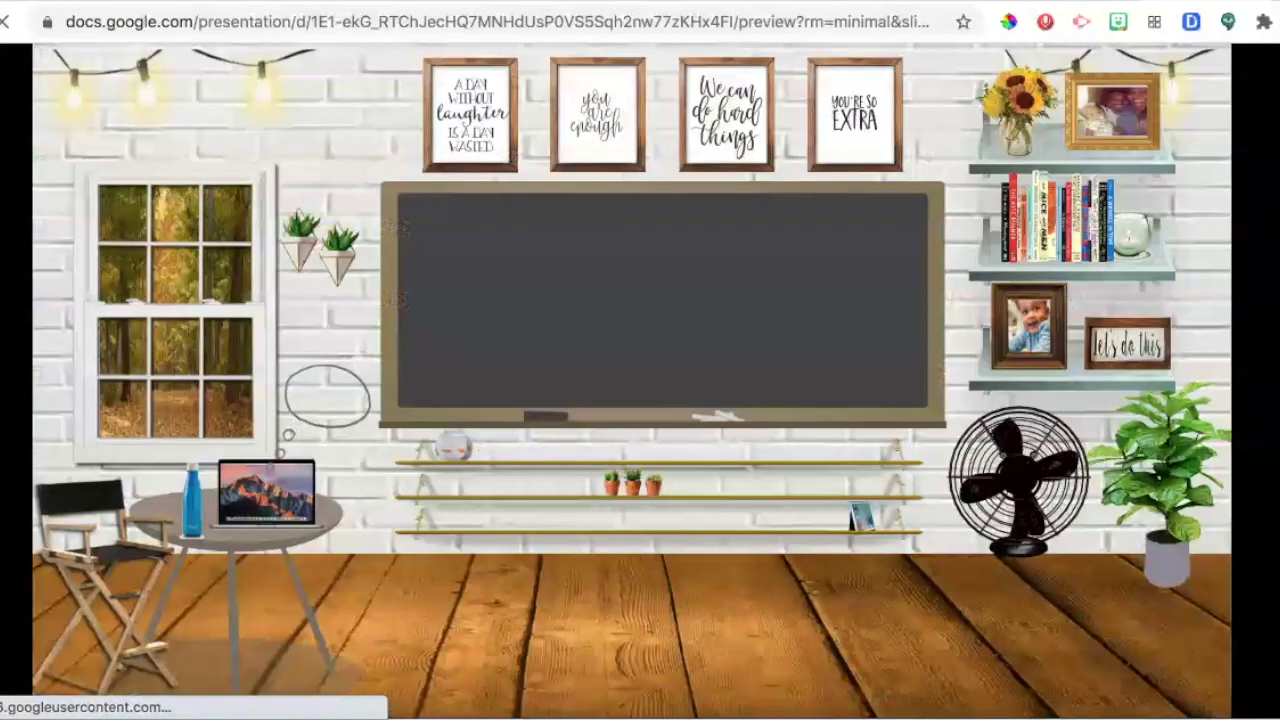
# Open the large yellow pencil image and start touching up the woman's cut-out photo
pyautogui.press('Right')
pyautogui.press('Right')
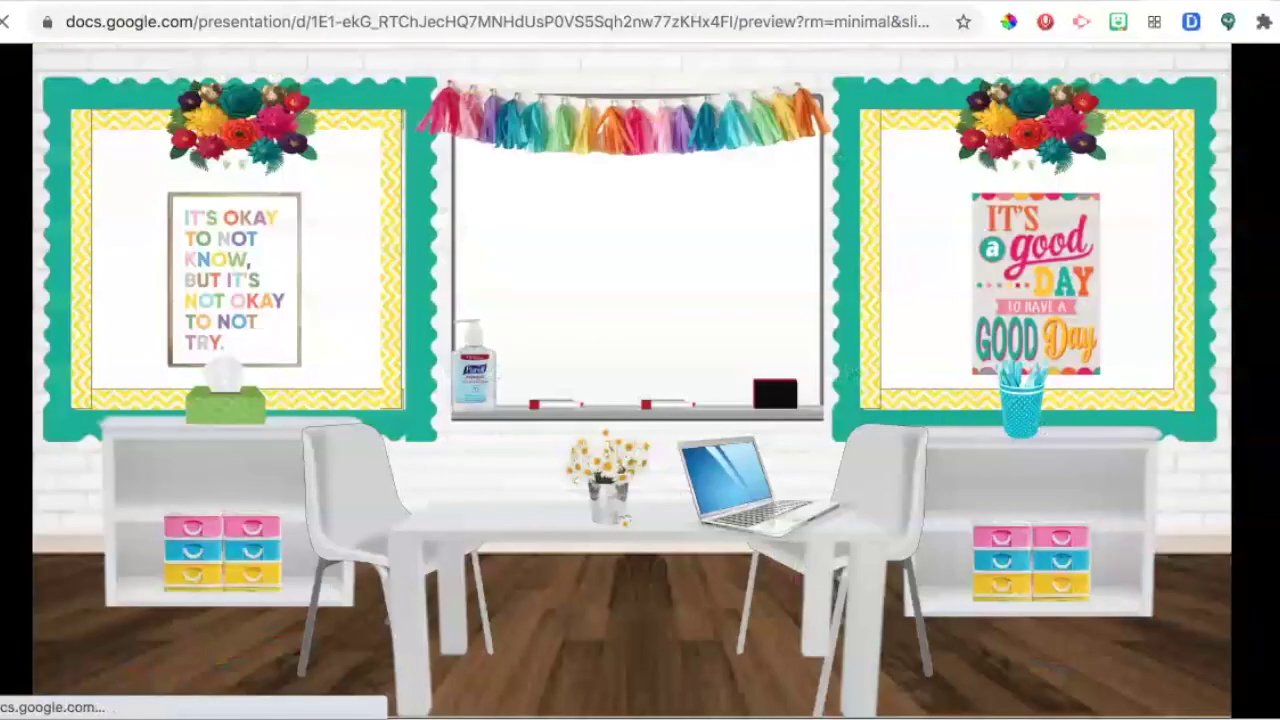
pyautogui.press('Right')
pyautogui.press('Right')
pyautogui.press('Right')
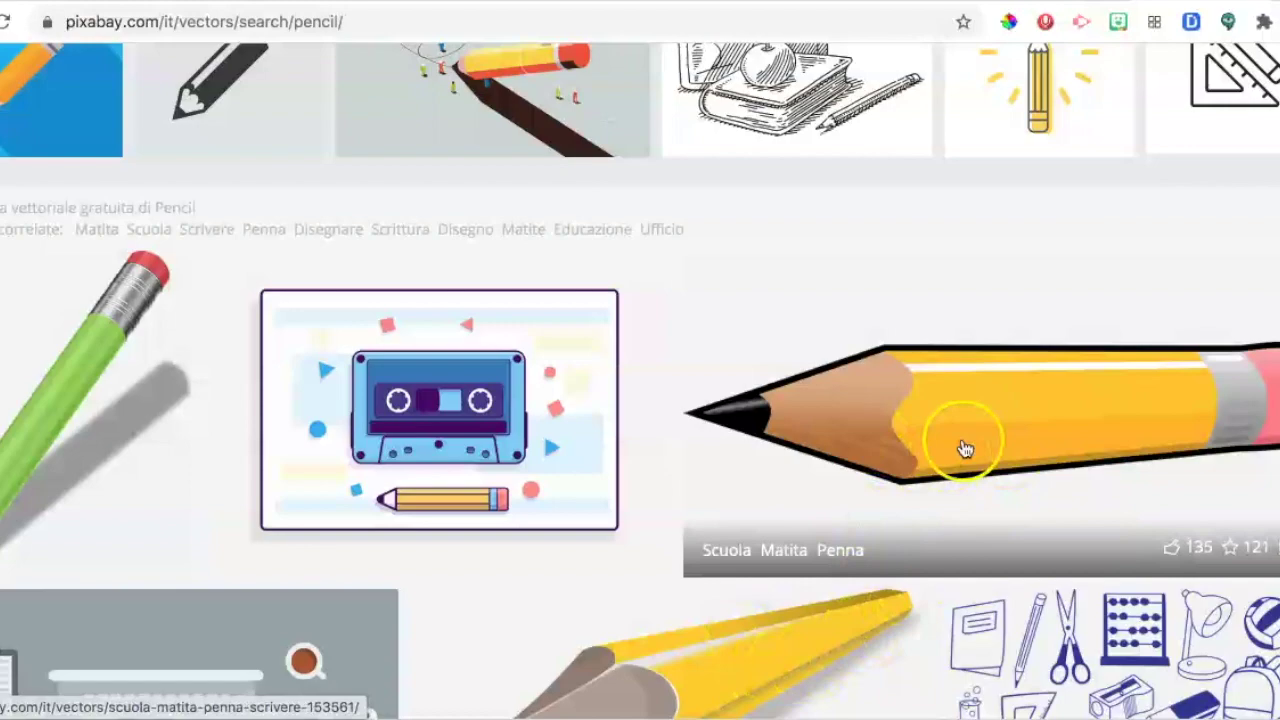
pyautogui.doubleClick(963, 447)
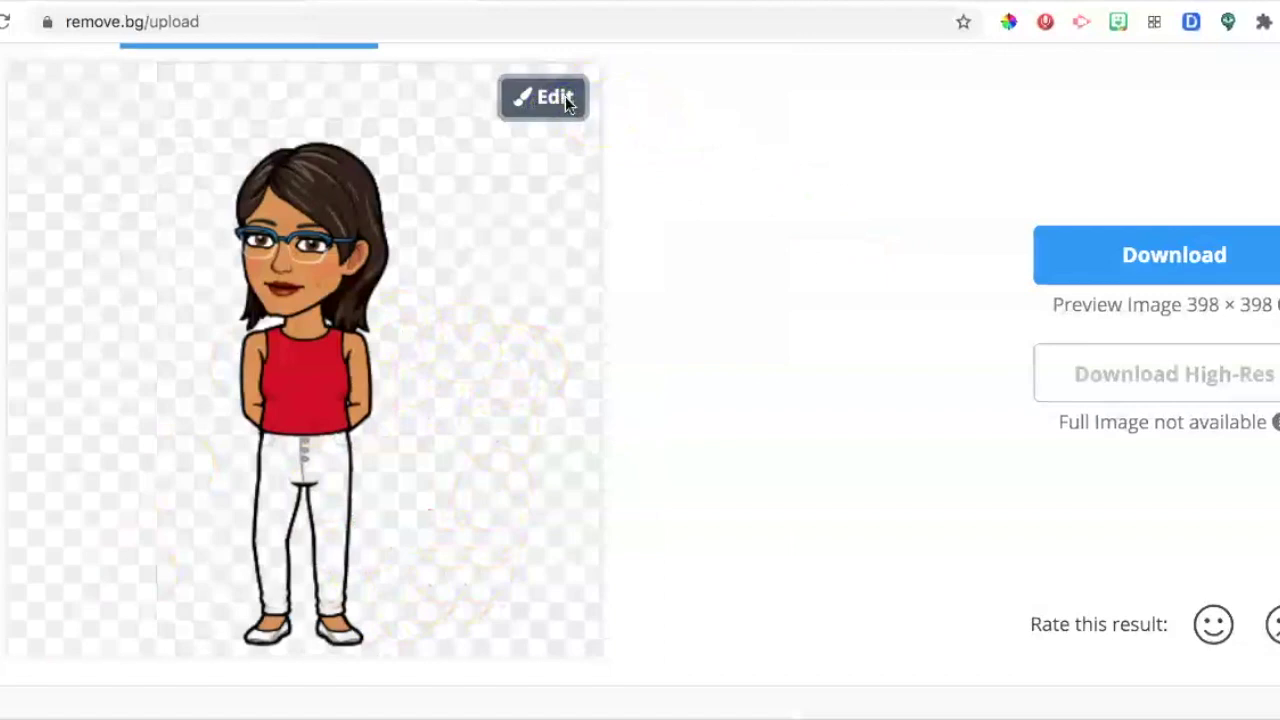
pyautogui.click(565, 96)
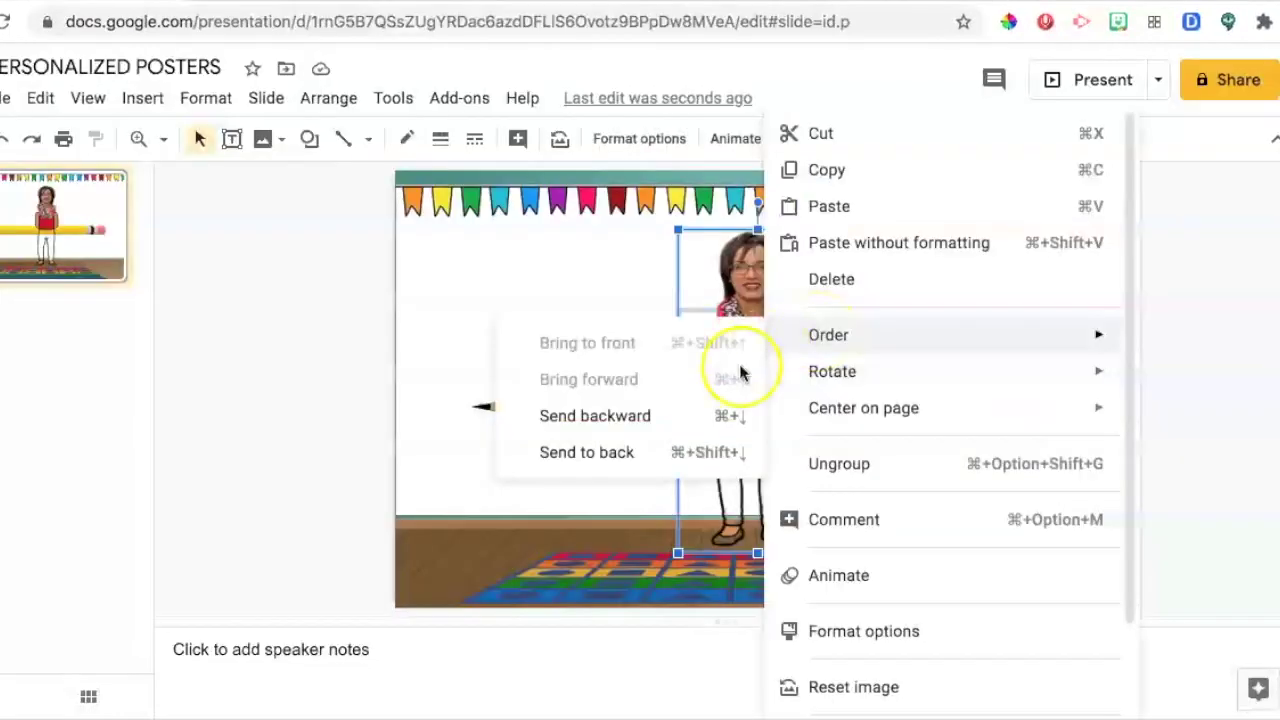
# Layer the woman's photo behind the pencil and present the poster slide full screen
pyautogui.click(690, 417)
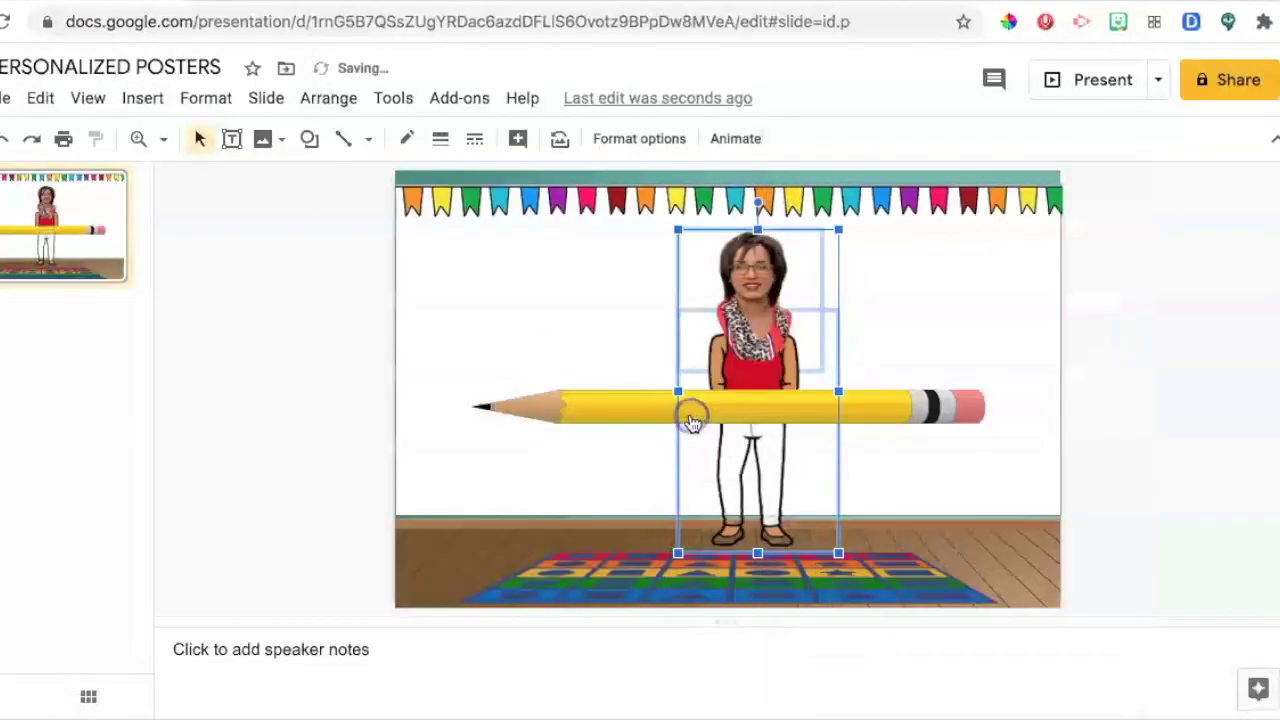
pyautogui.click(275, 507)
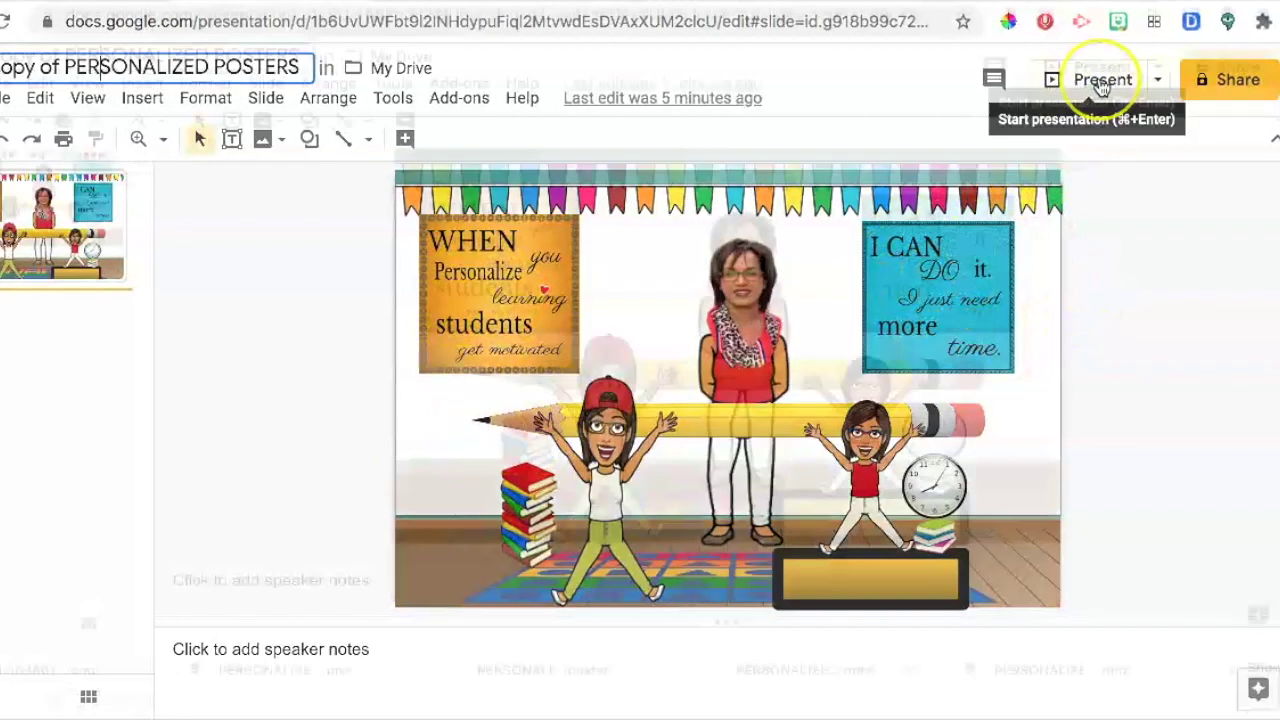
pyautogui.click(1100, 82)
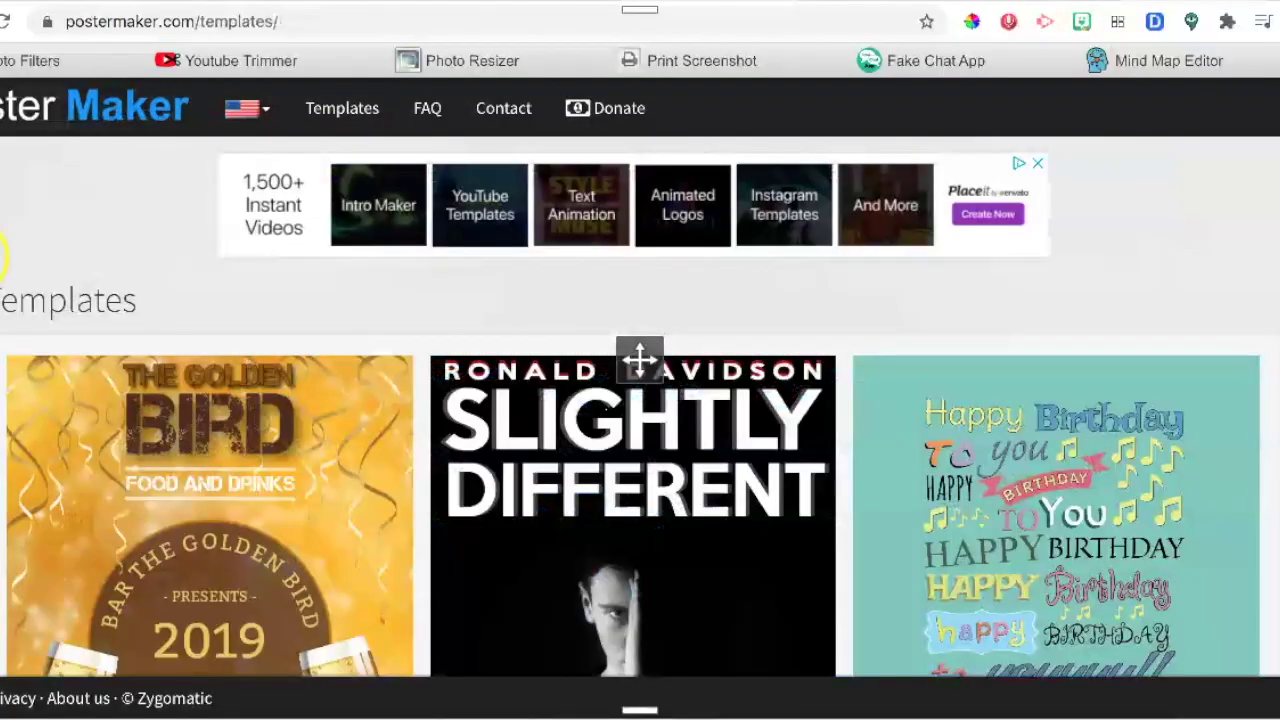
# Open the 'Enjoy life today' quote template from the Templates page
pyautogui.scroll(-7, 43, 238)
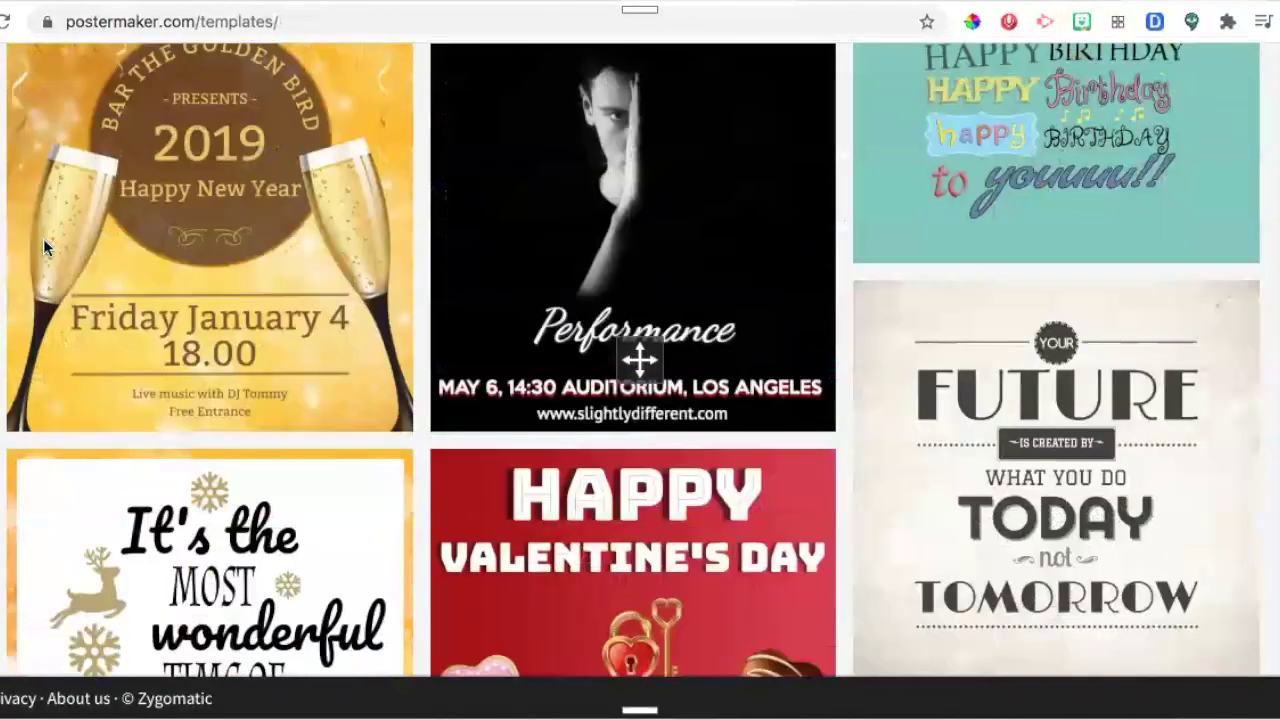
pyautogui.scroll(-11, 43, 238)
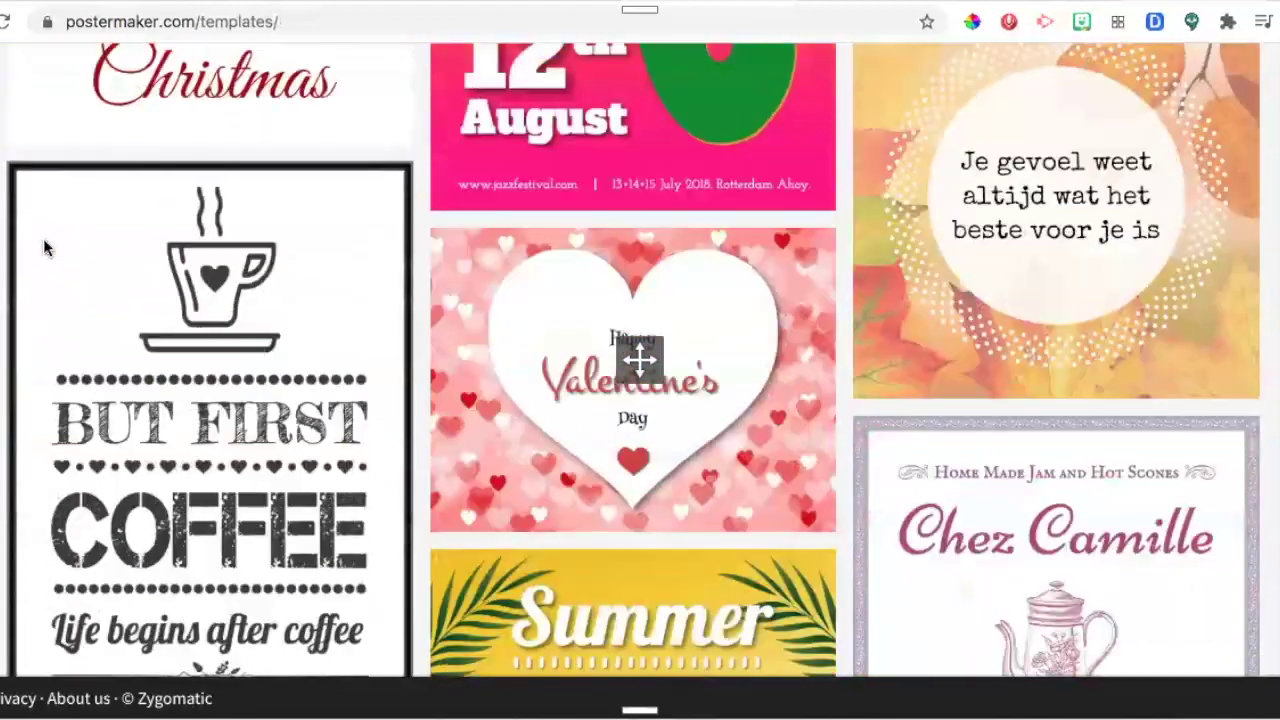
pyautogui.scroll(-18, 43, 238)
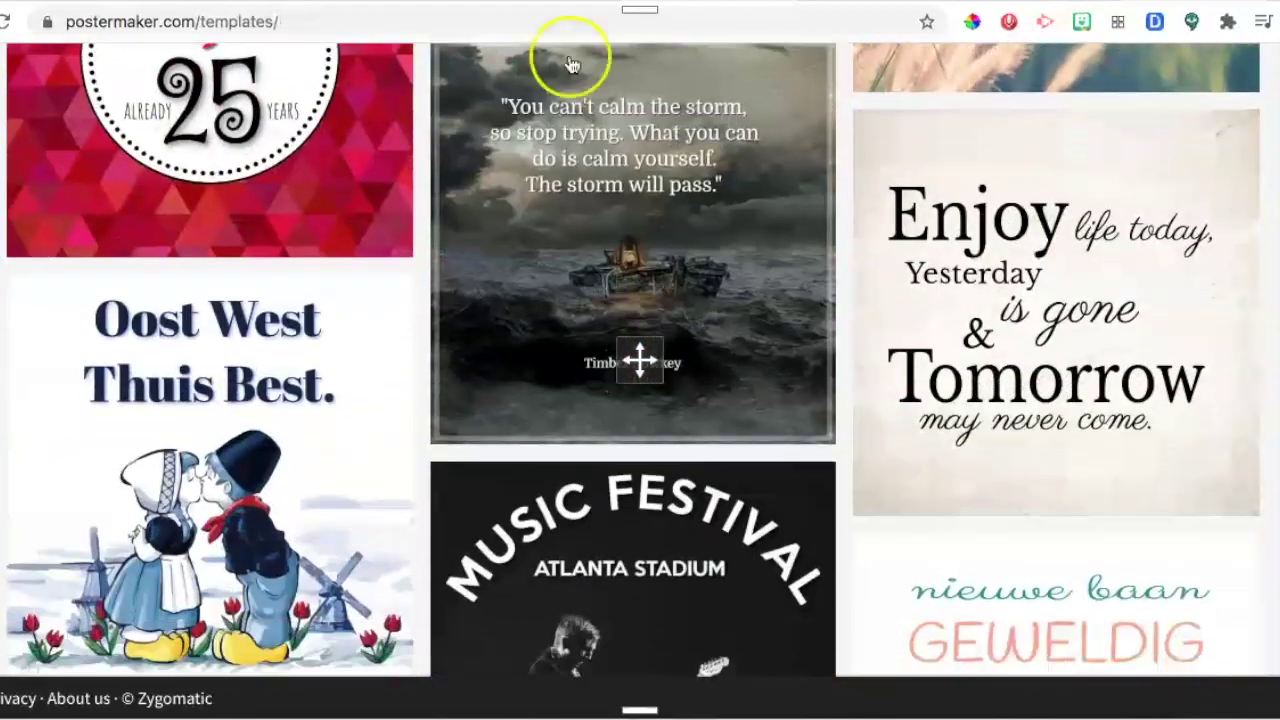
pyautogui.click(871, 236)
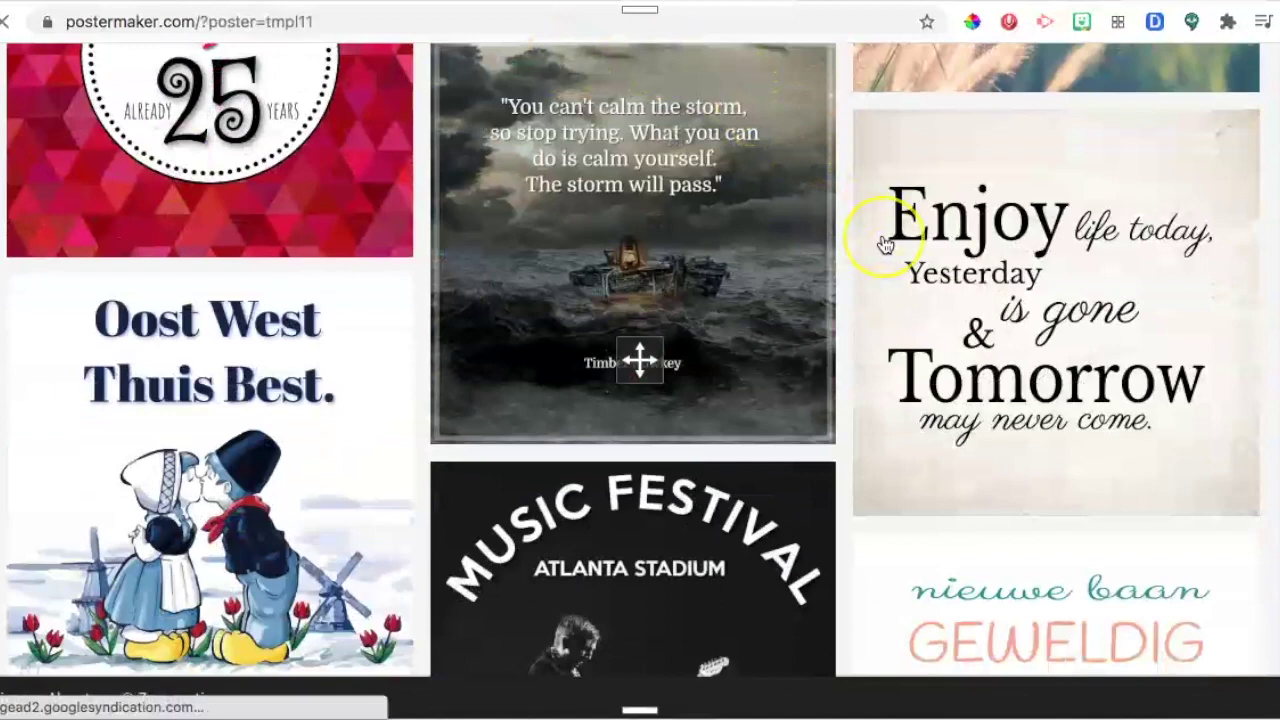
# Bring up the image tool's dropdown listing ways to add an image
pyautogui.scroll(-2, 474, 424)
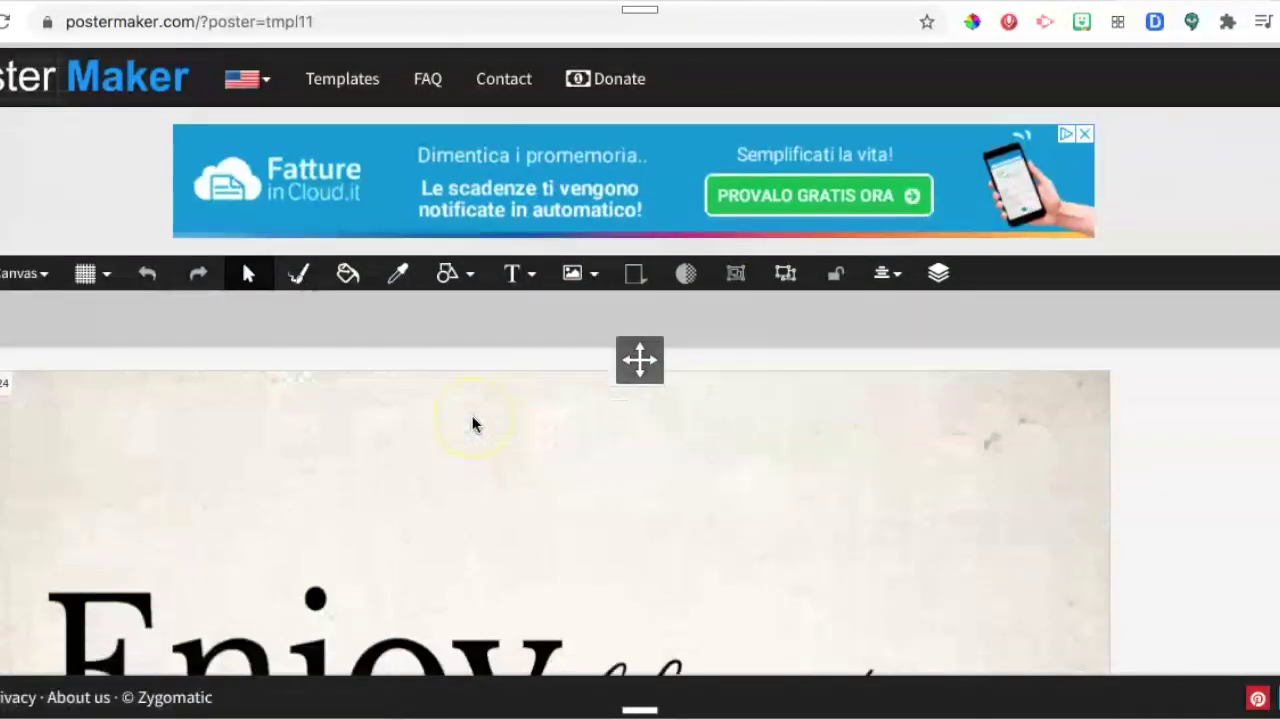
pyautogui.scroll(-2, 473, 423)
pyautogui.scroll(3, 473, 423)
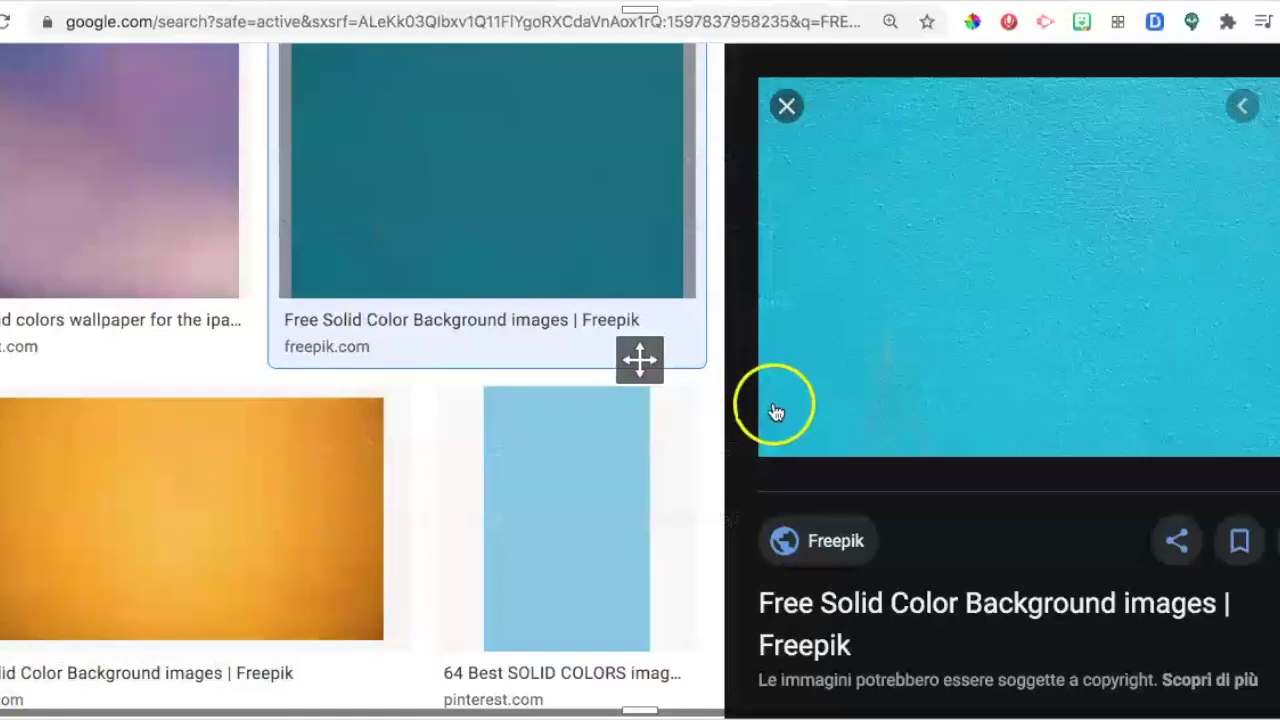
pyautogui.scroll(2, 785, 458)
pyautogui.scroll(-3, 783, 458)
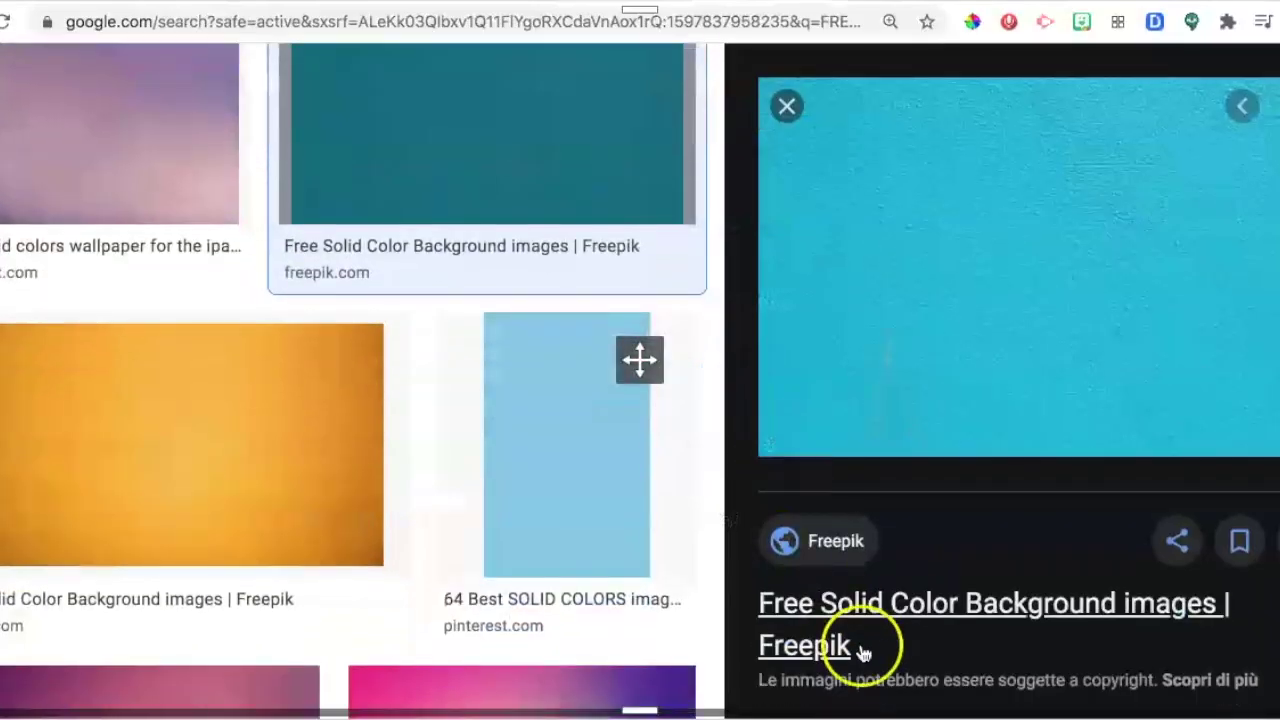
pyautogui.click(598, 198)
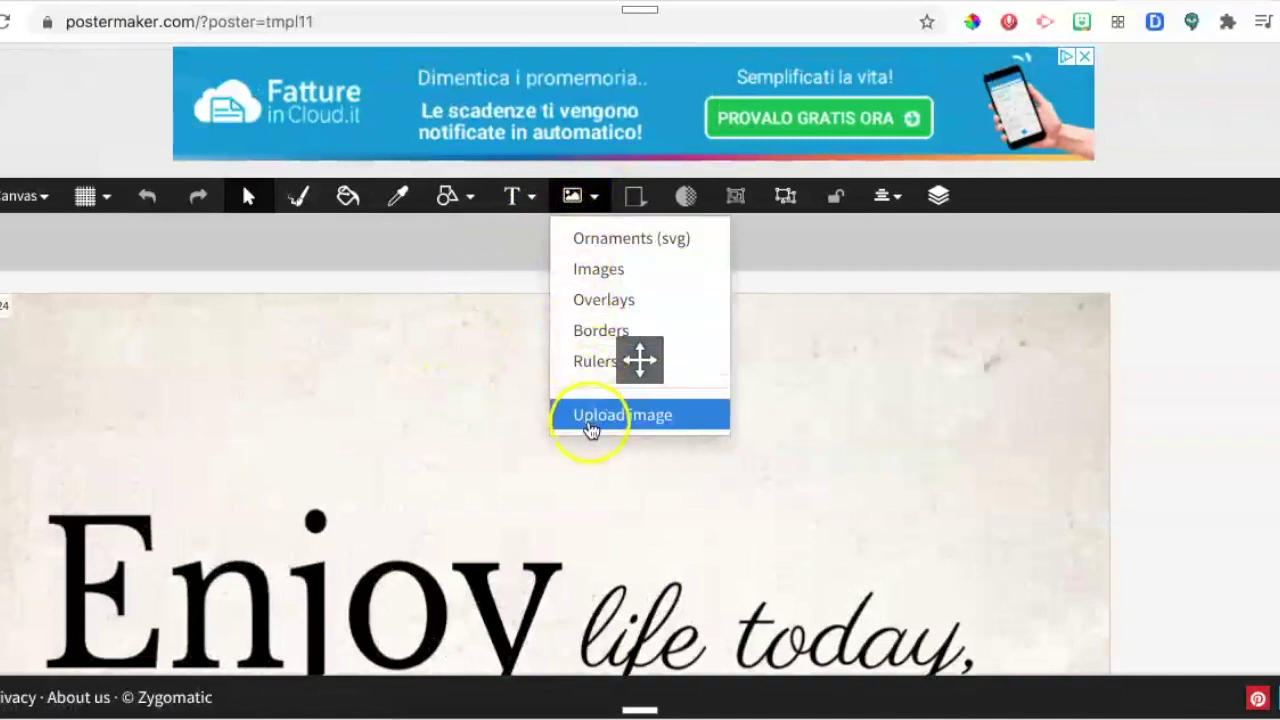
# Upload an image and shorten the blue texture image from its bottom edge
pyautogui.click(588, 423)
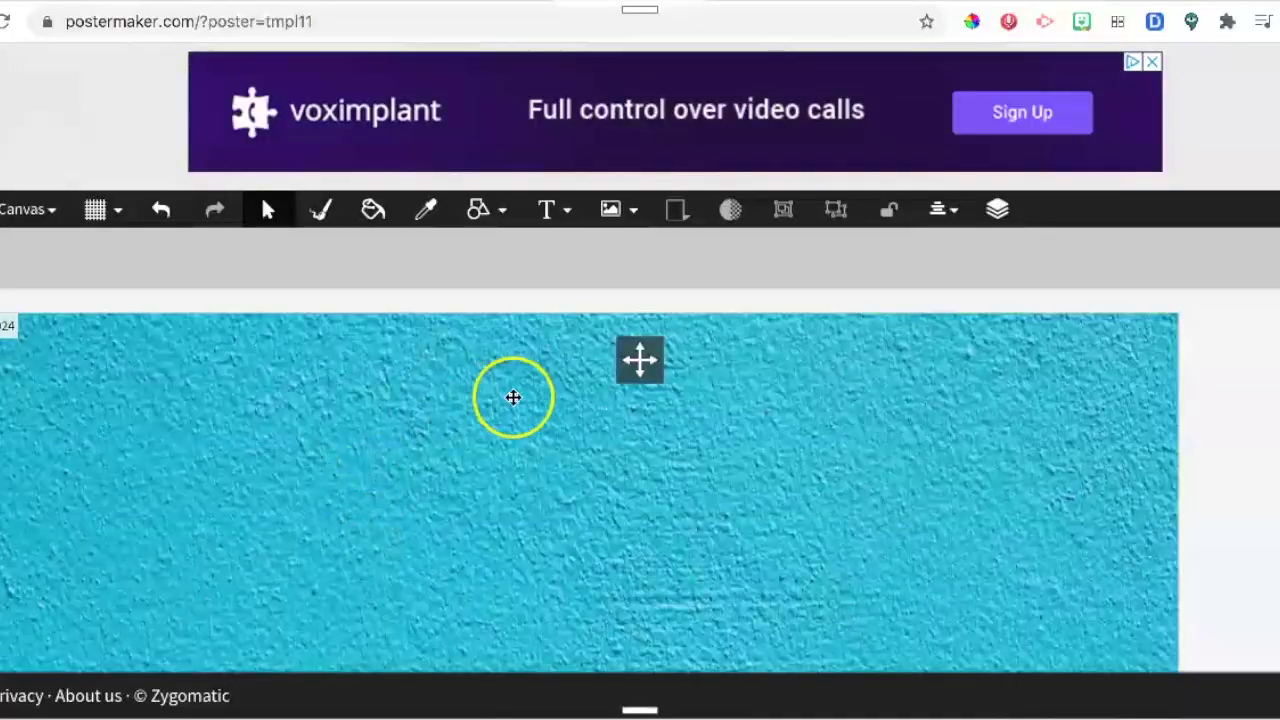
pyautogui.scroll(-2, 511, 397)
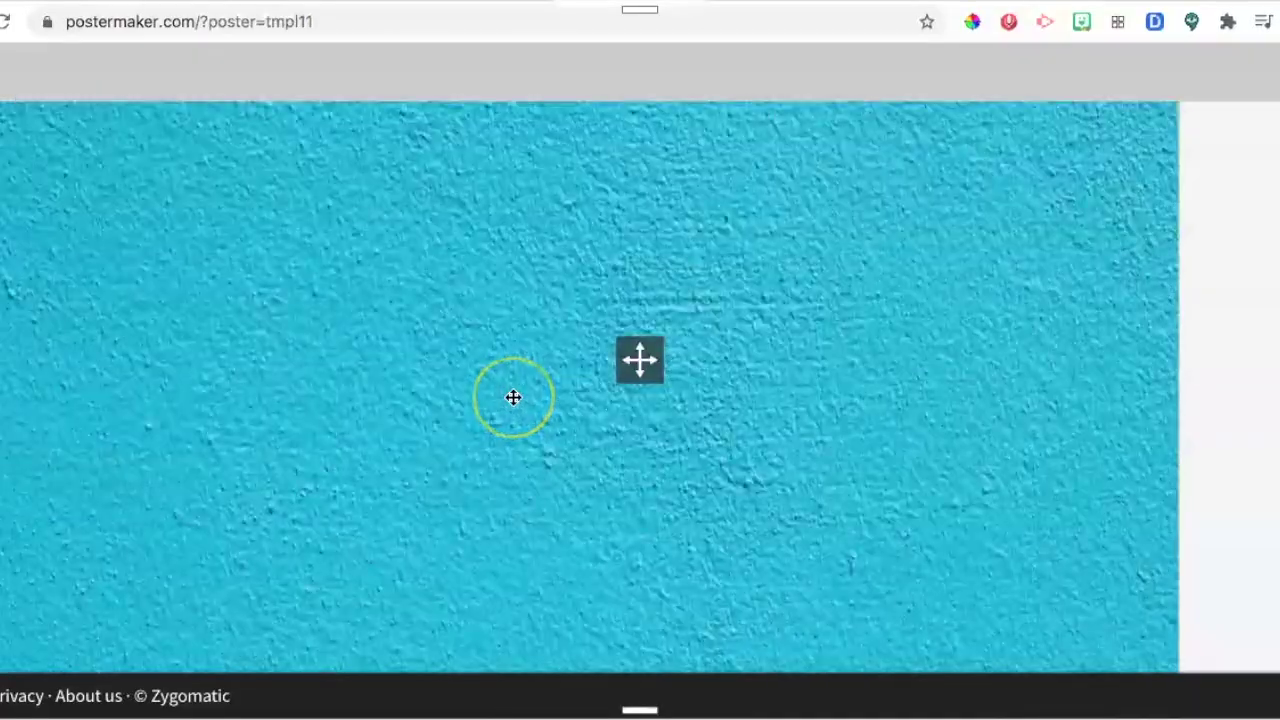
pyautogui.scroll(-3, 513, 397)
pyautogui.click(538, 391)
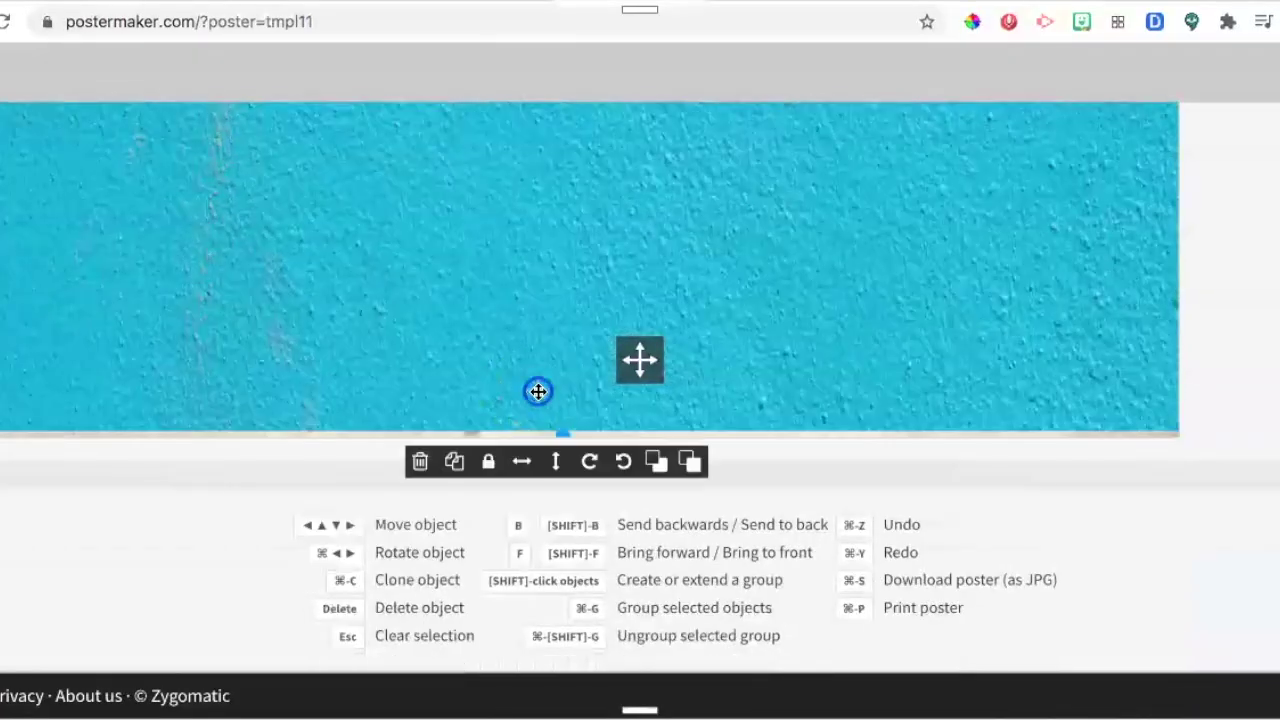
pyautogui.moveTo(558, 432); pyautogui.dragTo(558, 378)
# Flip the blue texture image horizontally and send it behind the poster text
pyautogui.scroll(3, 586, 240)
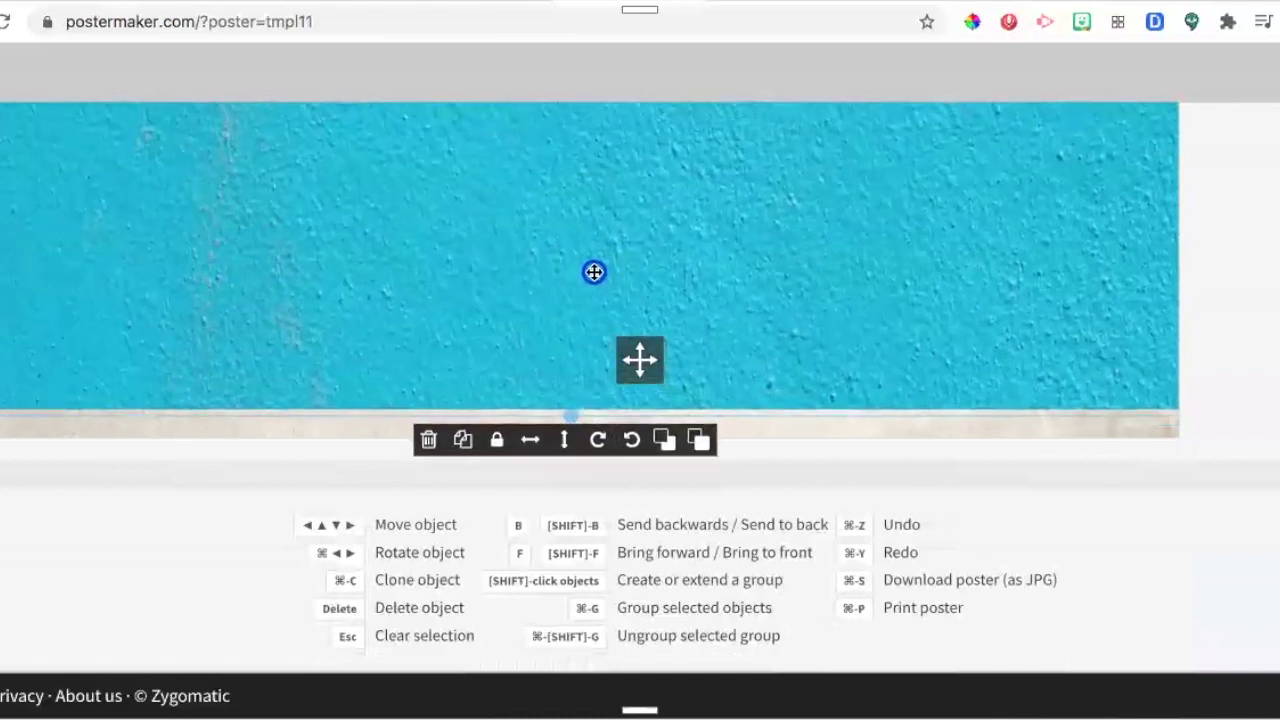
pyautogui.click(553, 377)
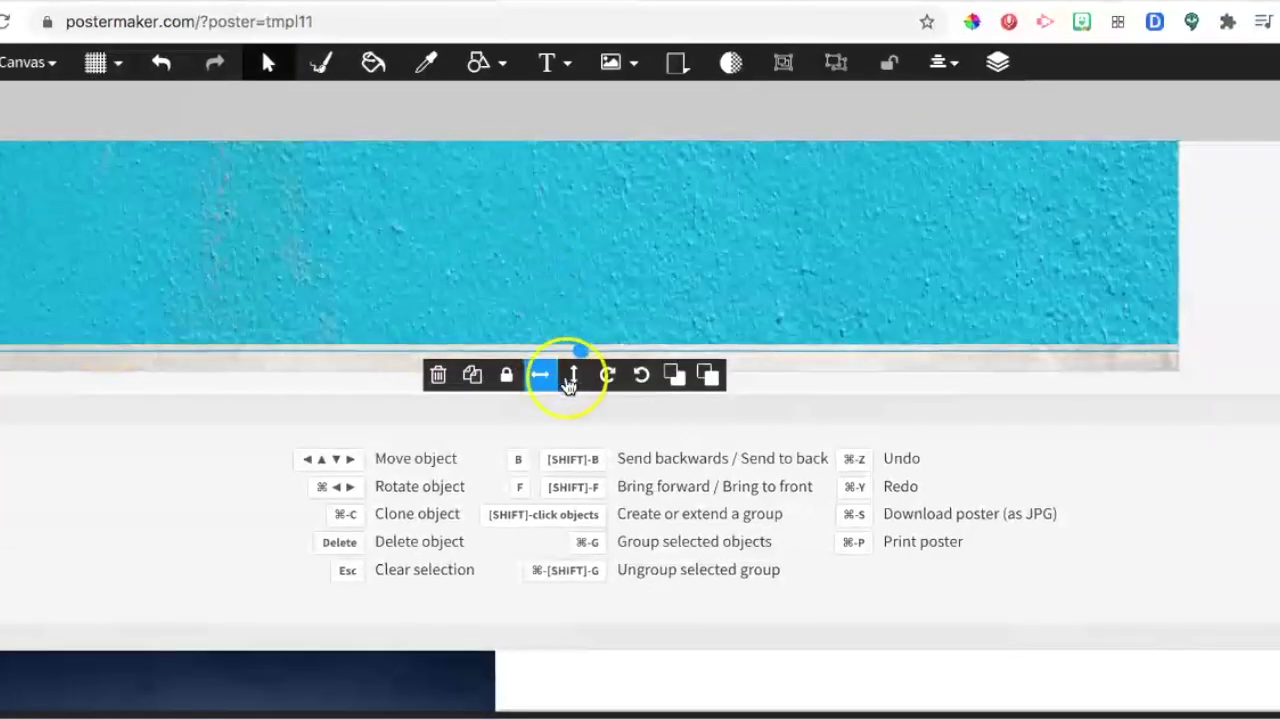
pyautogui.hotkey('ctrl', 'b')
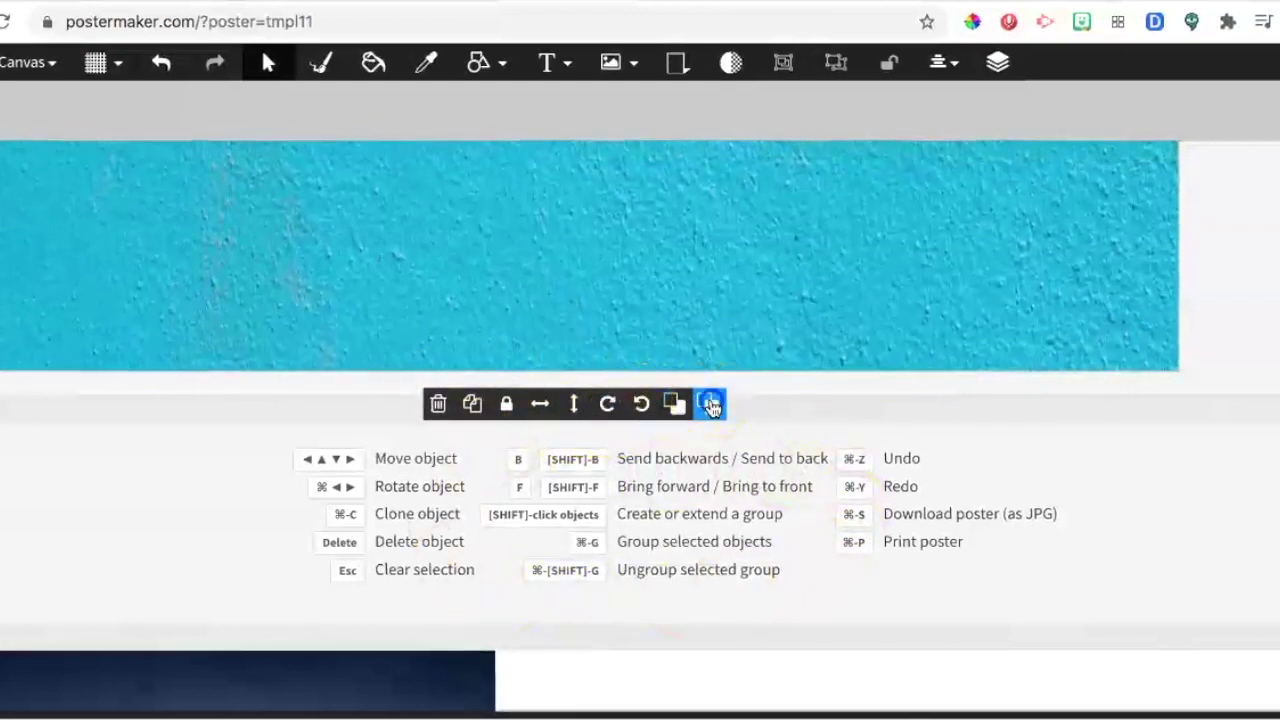
pyautogui.click(710, 403)
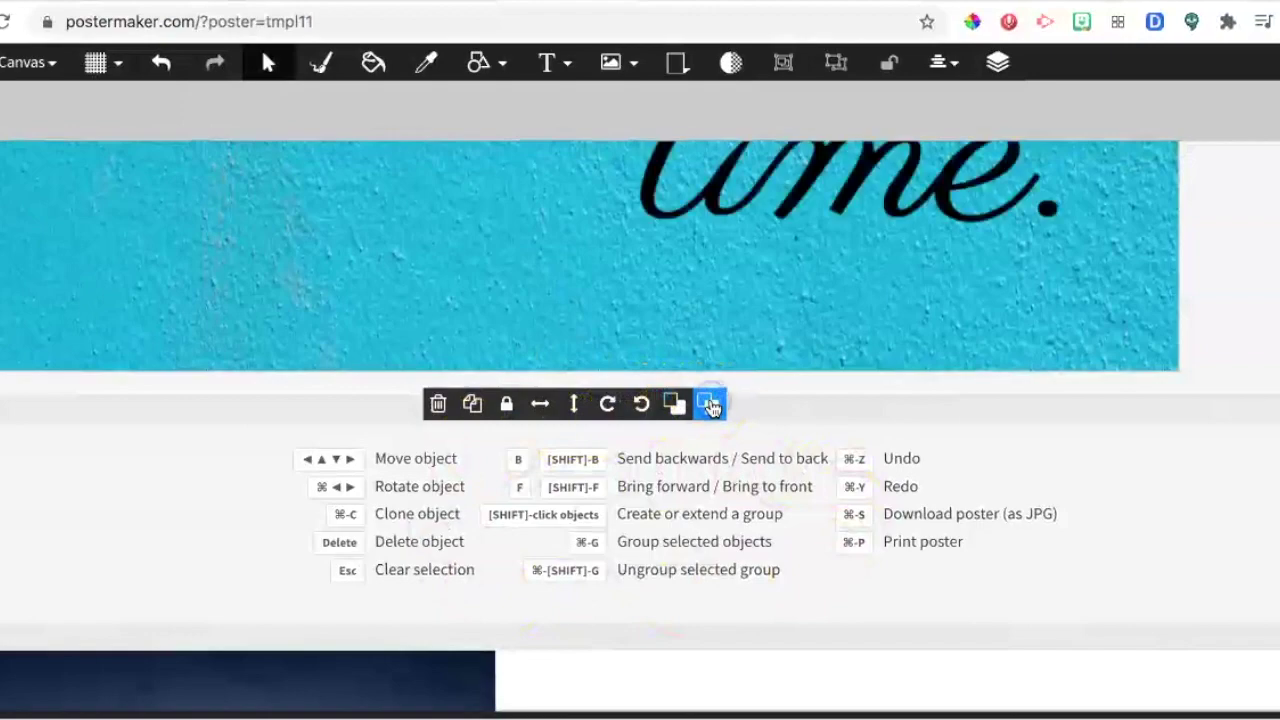
pyautogui.scroll(12, 711, 406)
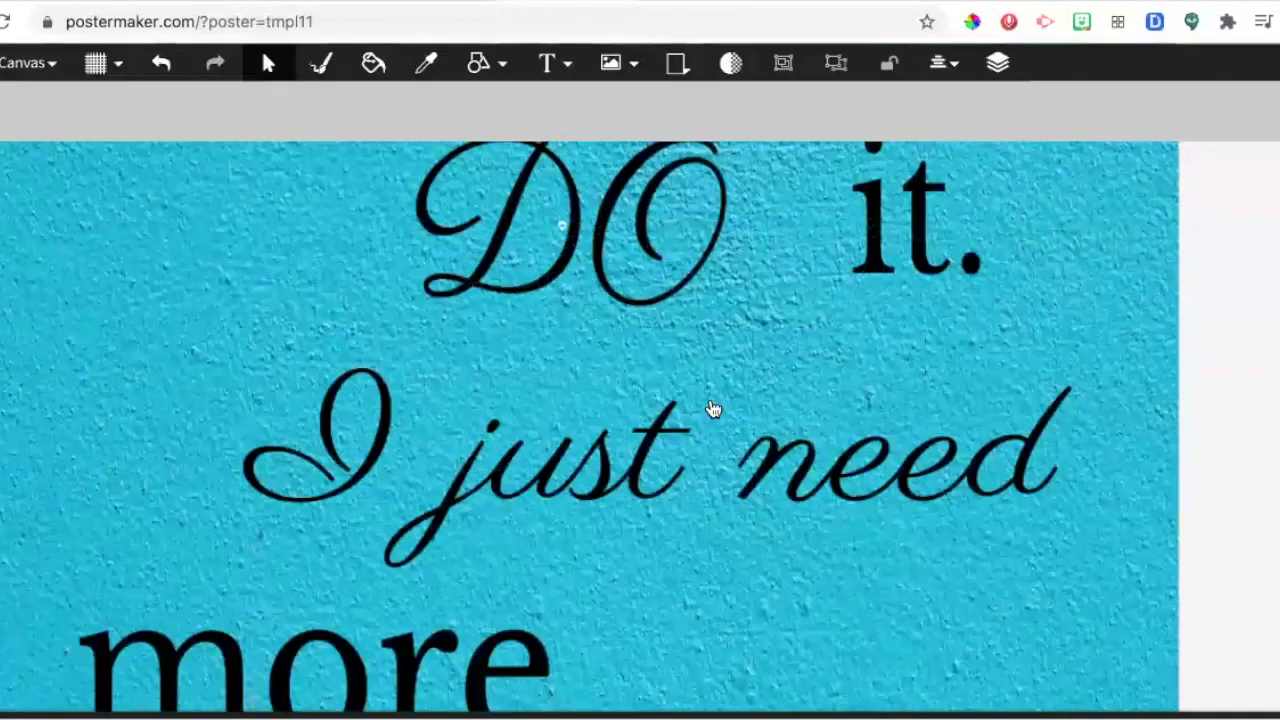
pyautogui.scroll(-6, 711, 408)
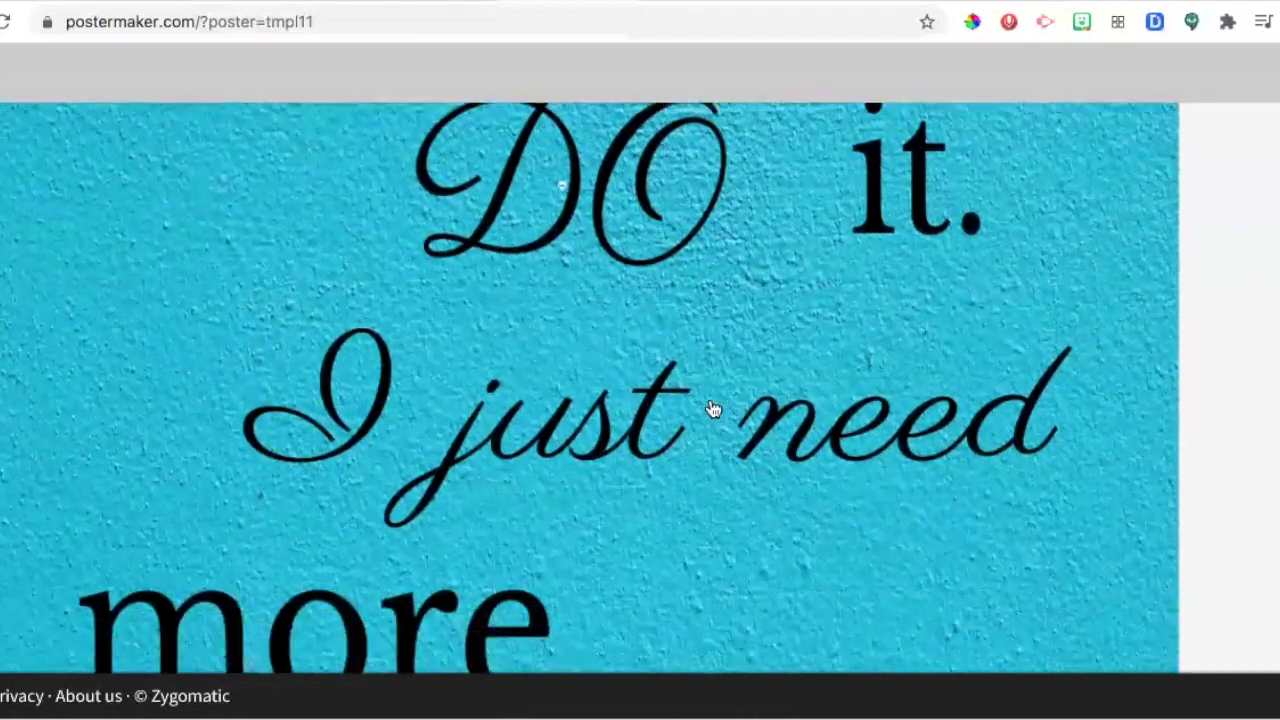
pyautogui.scroll(2, 711, 408)
# Move DO right and down, nudge 'it.' down-right, then raise DO slightly
pyautogui.click(688, 270)
pyautogui.moveTo(694, 323); pyautogui.dragTo(730, 335)
pyautogui.moveTo(923, 337); pyautogui.dragTo(929, 351)
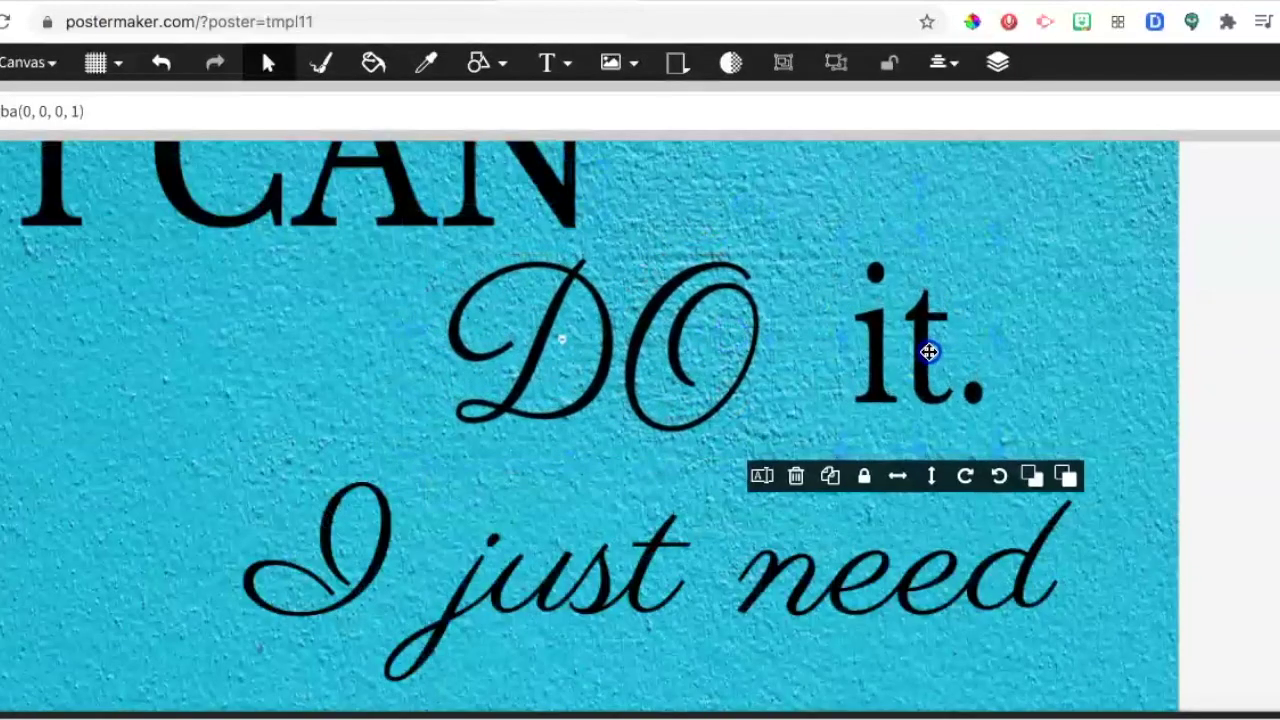
pyautogui.click(723, 358)
pyautogui.moveTo(723, 358); pyautogui.dragTo(726, 351)
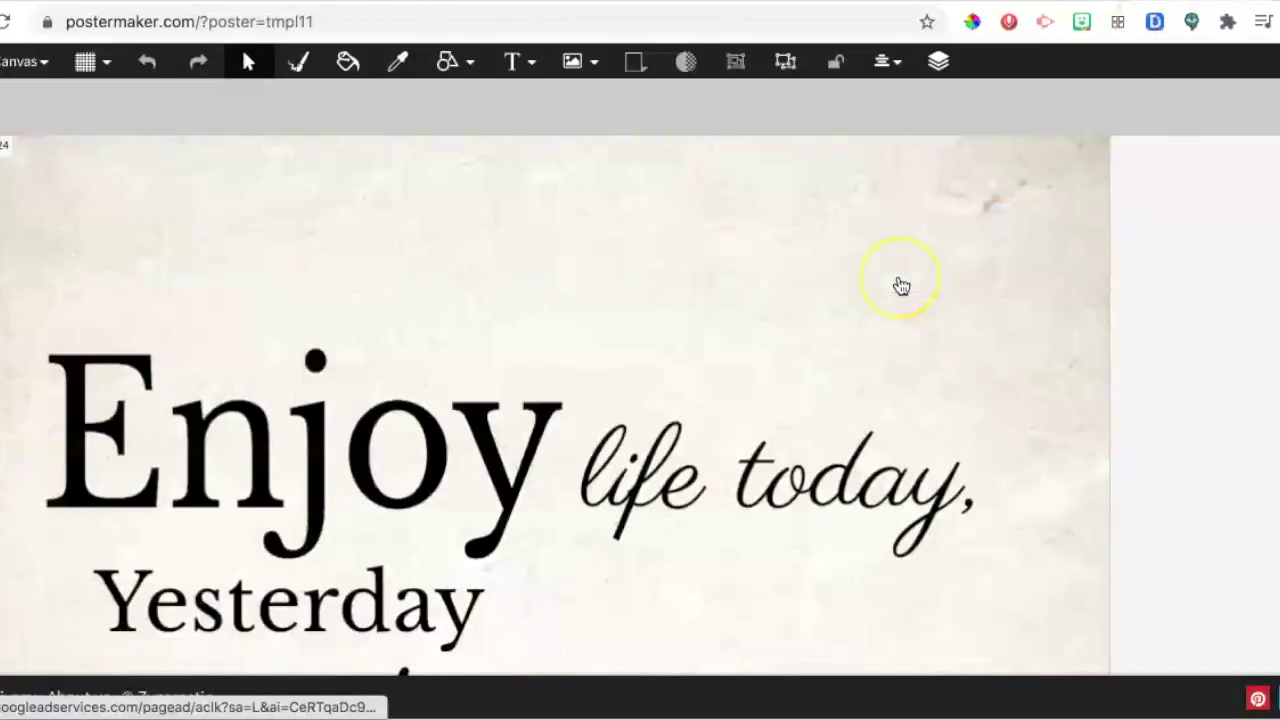
pyautogui.scroll(-5, 897, 286)
pyautogui.scroll(-5, 901, 287)
pyautogui.scroll(8, 901, 287)
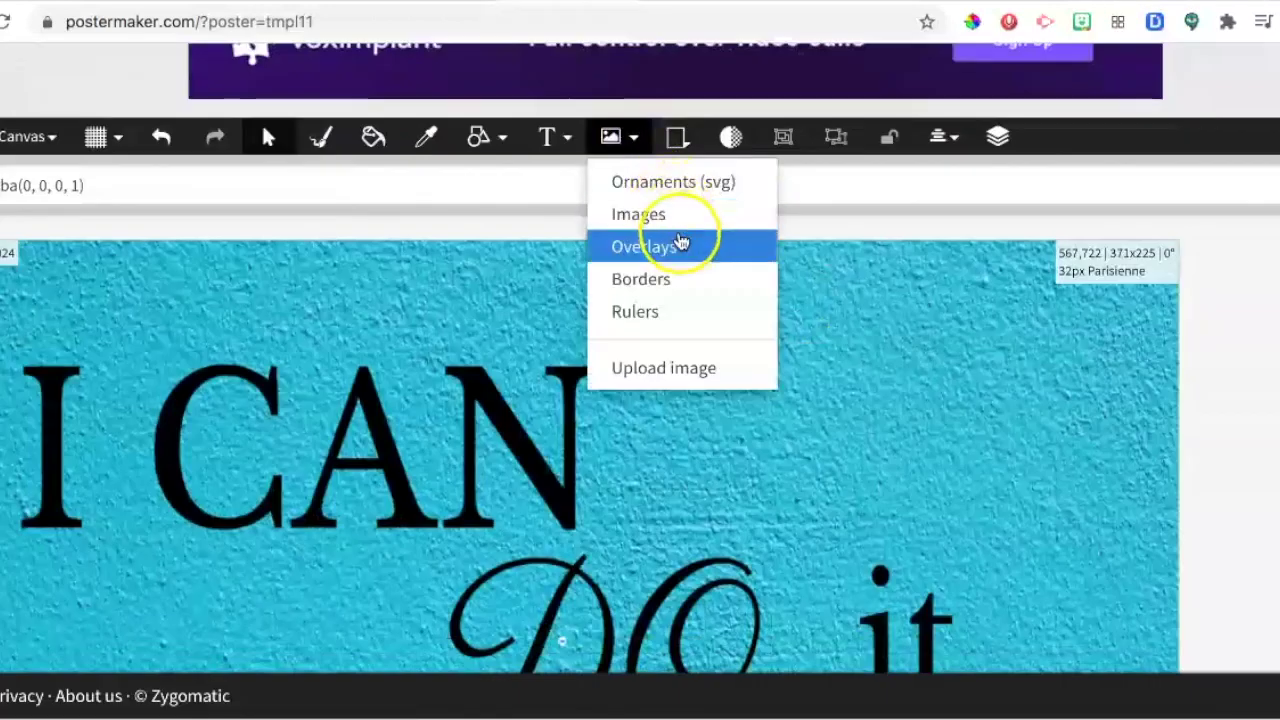
# Apply the black tulip corner border to the poster with enlarged ornaments
pyautogui.click(696, 281)
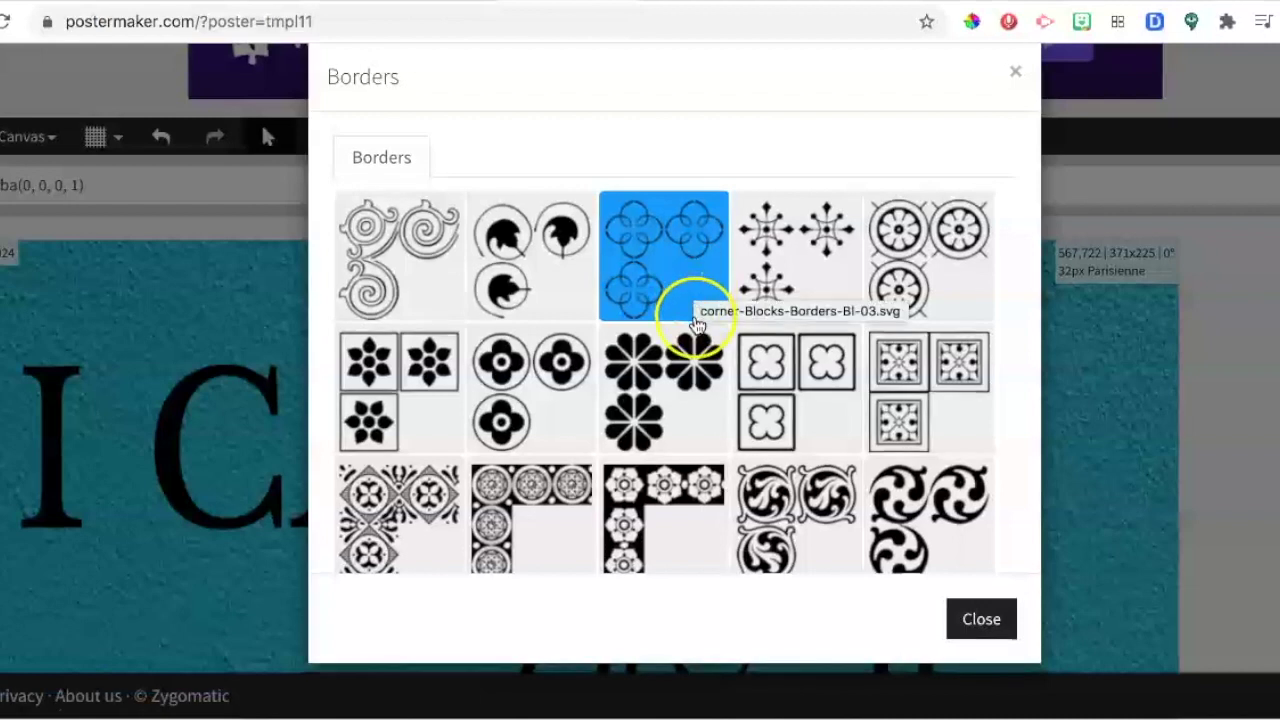
pyautogui.scroll(-4, 697, 325)
pyautogui.scroll(-3, 697, 325)
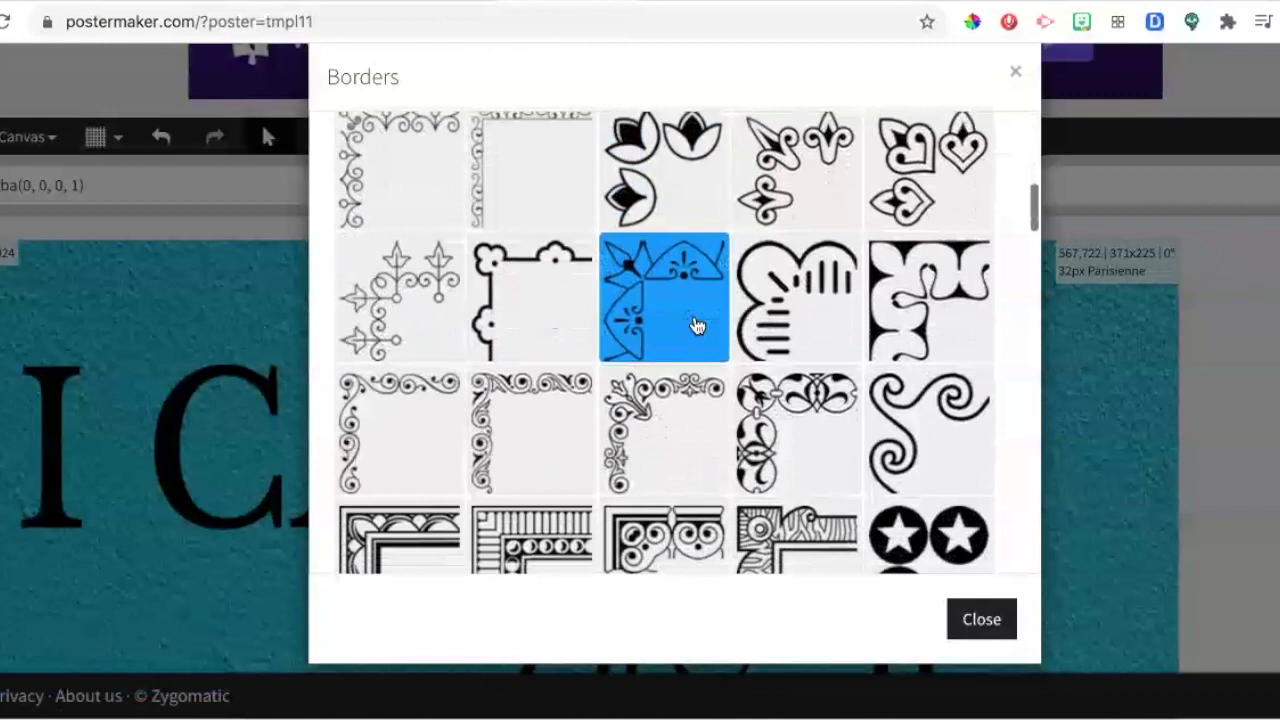
pyautogui.click(663, 196)
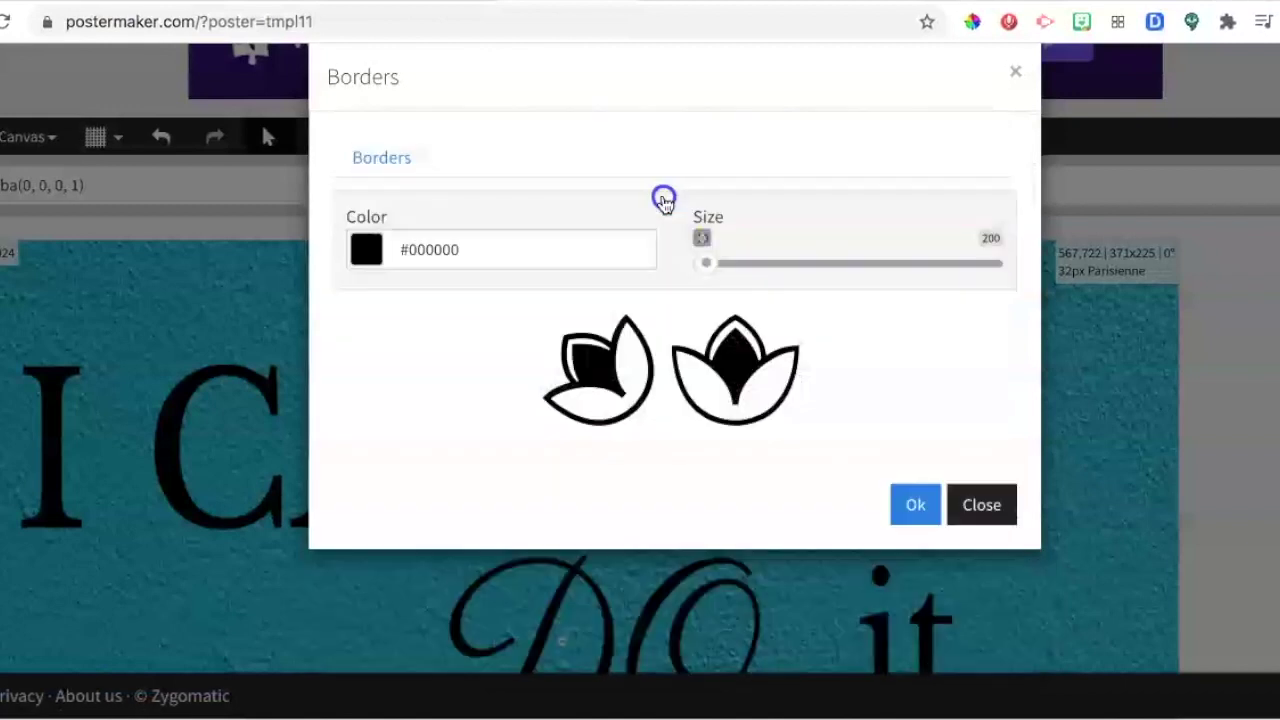
pyautogui.moveTo(840, 264)
pyautogui.mouseDown()
pyautogui.moveTo(913, 268)
pyautogui.moveTo(820, 274)
pyautogui.moveTo(832, 274)
pyautogui.mouseUp()
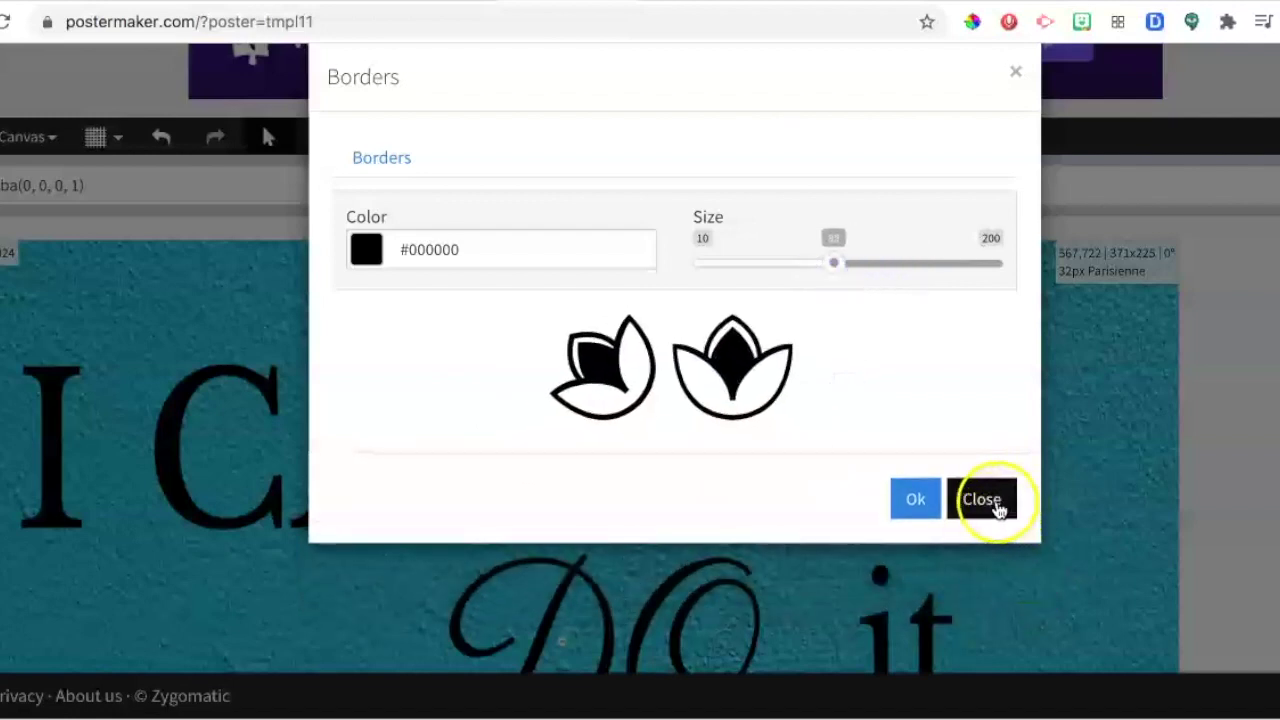
pyautogui.click(916, 499)
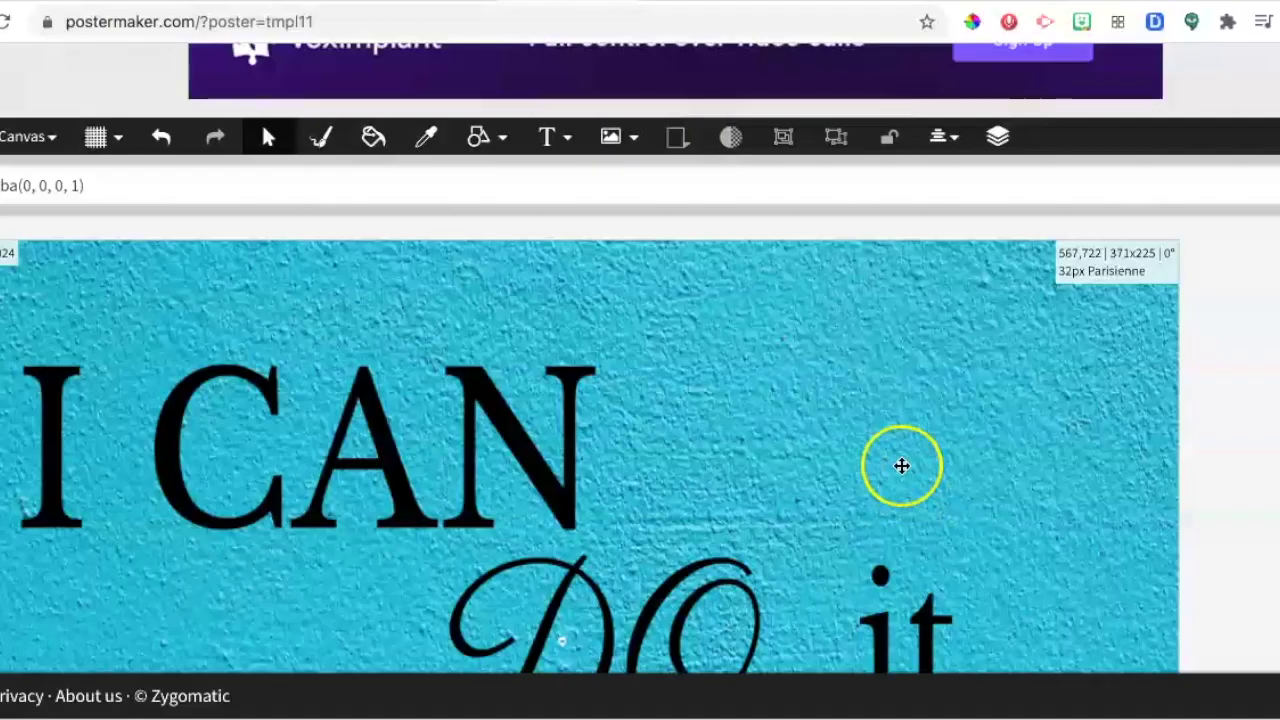
# Browse the kinds of text and images that can be added
pyautogui.scroll(-2, 902, 466)
pyautogui.scroll(-1, 902, 466)
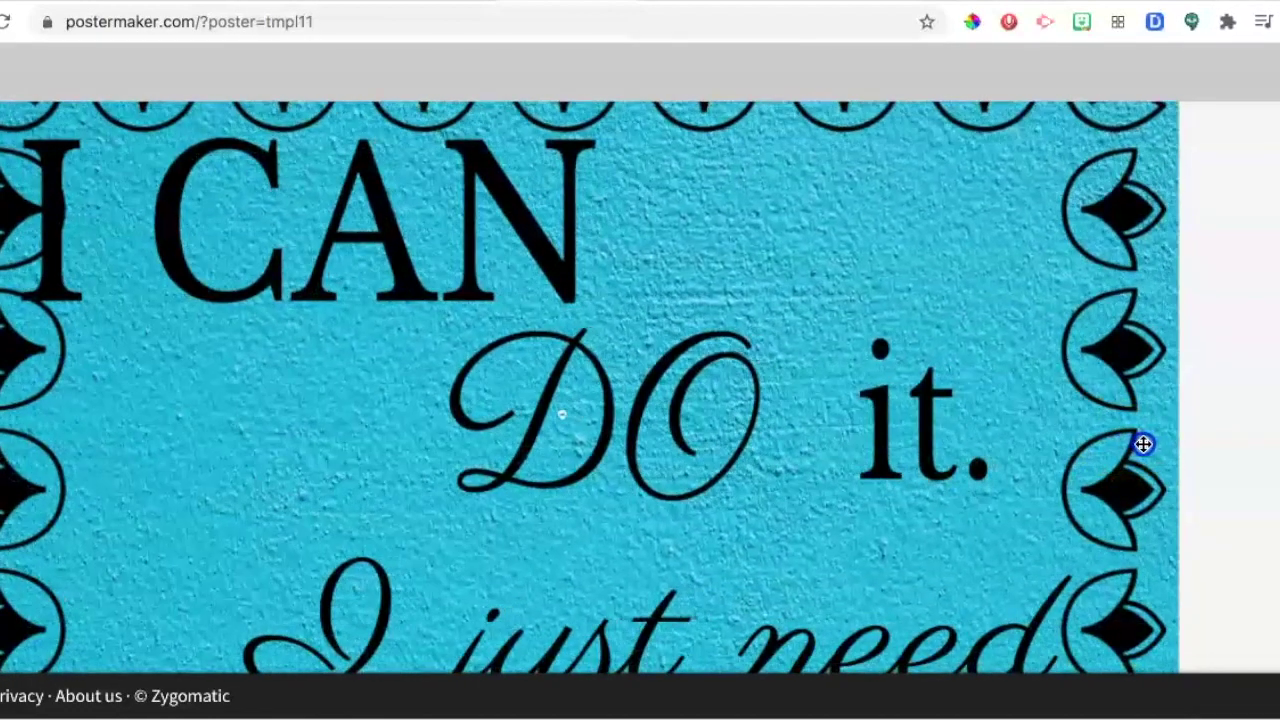
pyautogui.scroll(2, 1142, 443)
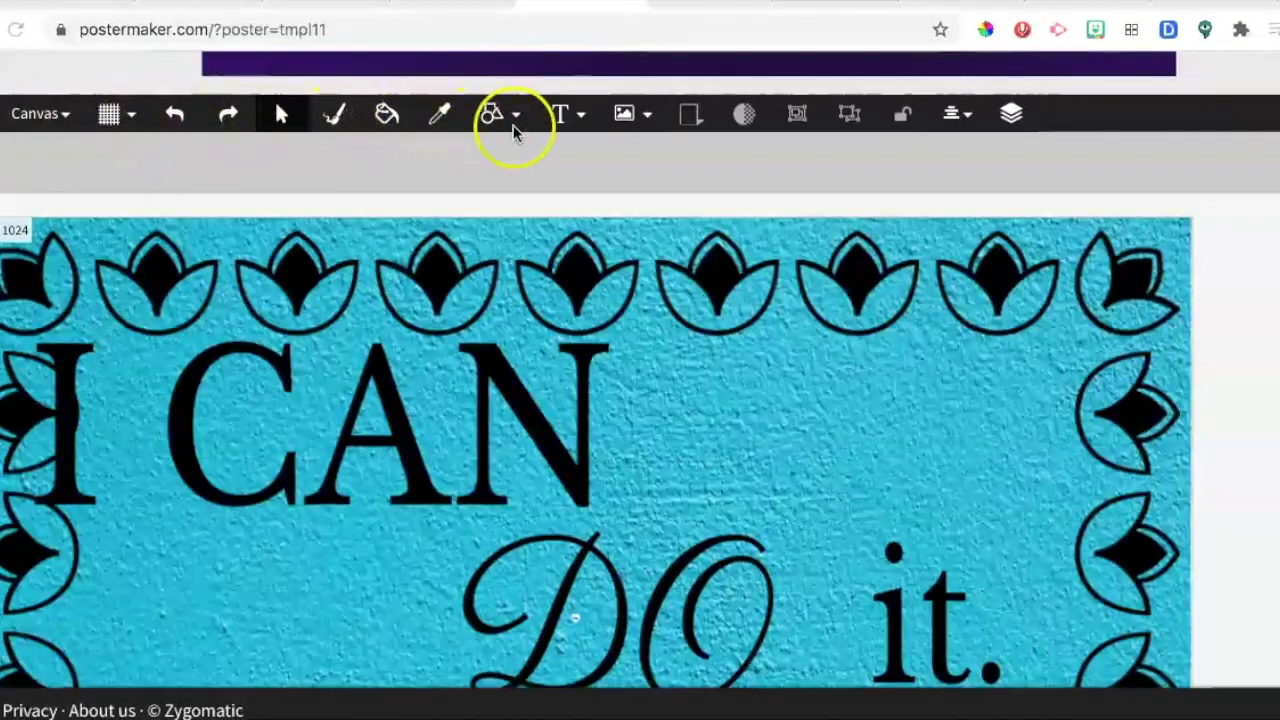
pyautogui.click(581, 125)
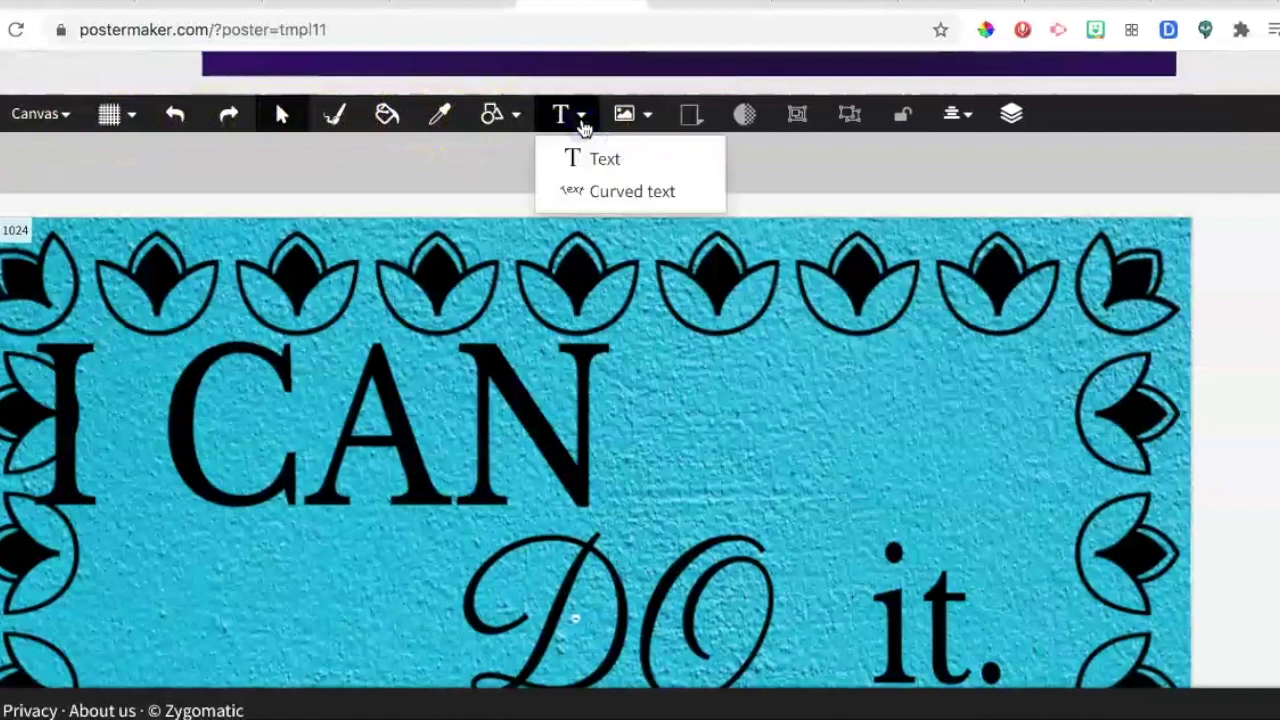
pyautogui.click(647, 119)
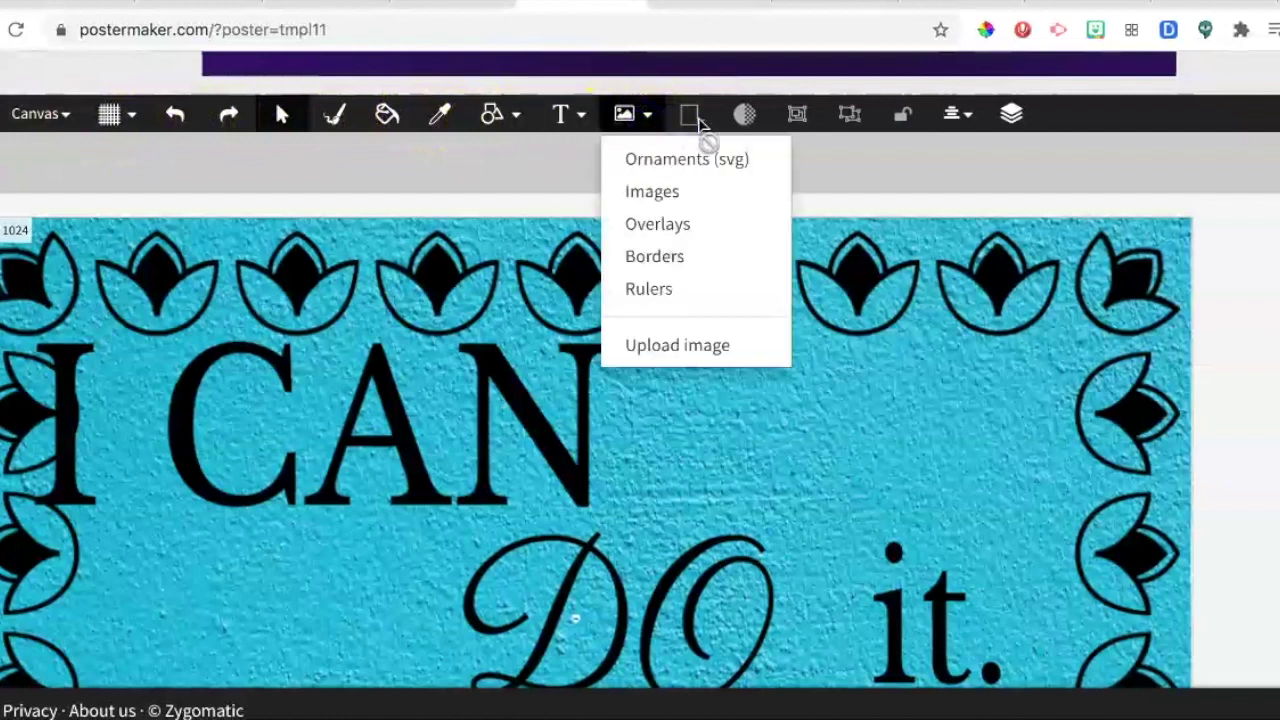
# Check the alignment options and the poster's object list, then show the Canvas download options
pyautogui.click(692, 116)
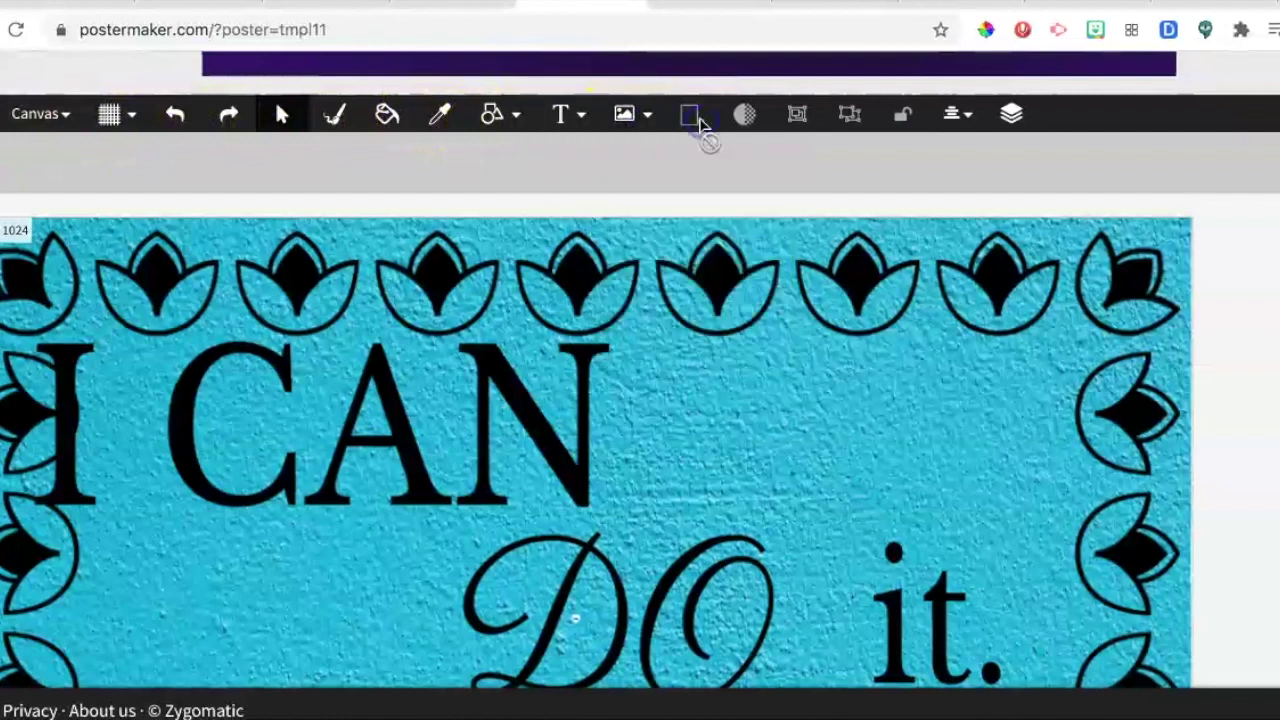
pyautogui.click(962, 116)
pyautogui.click(1011, 114)
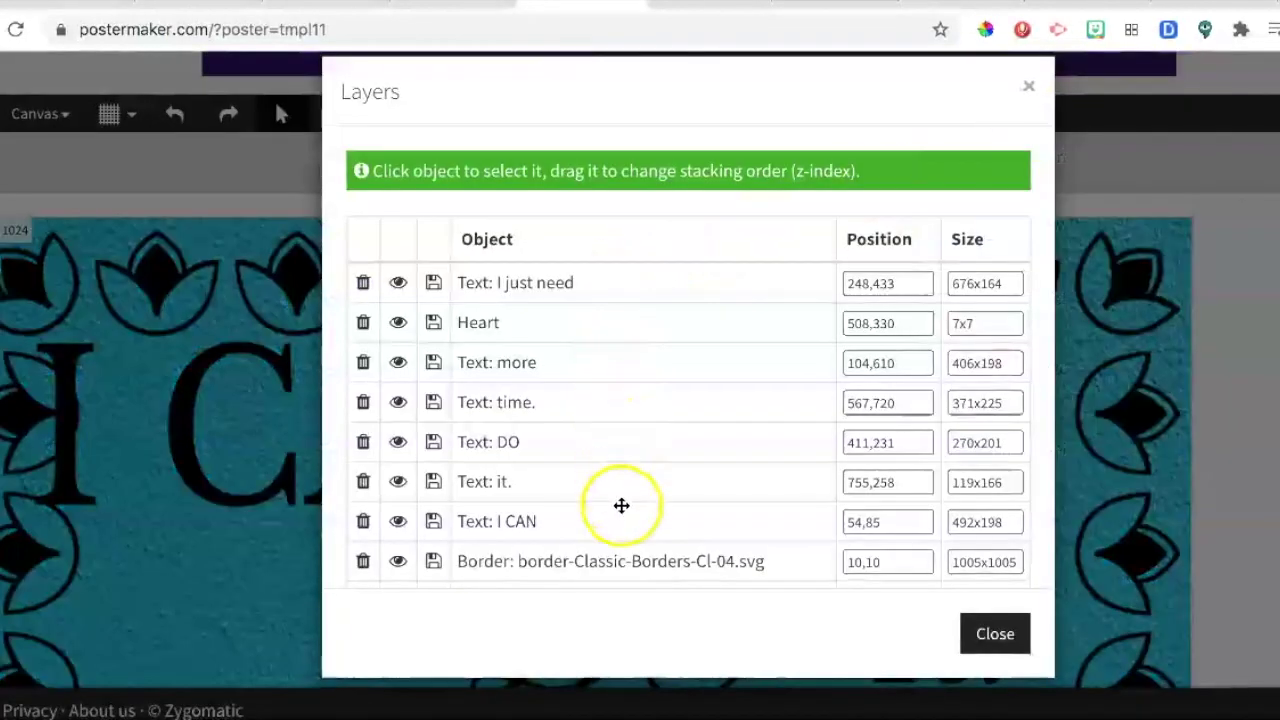
pyautogui.click(1005, 634)
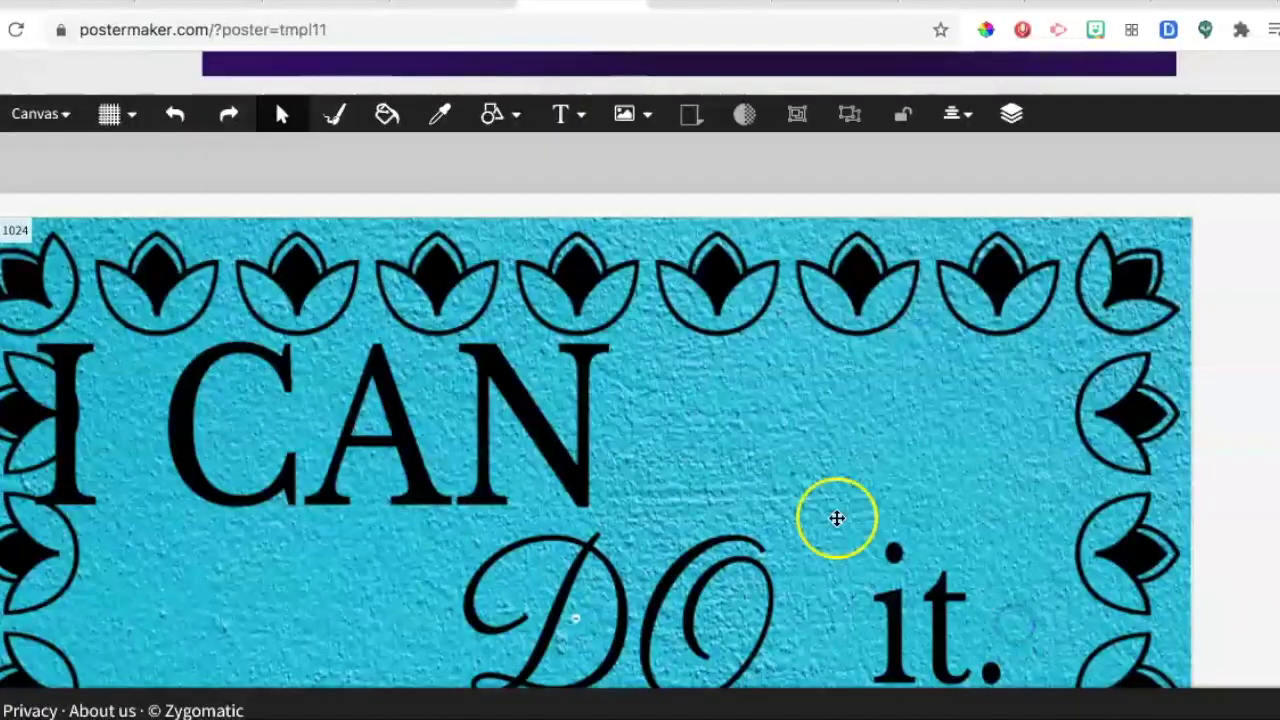
pyautogui.click(55, 116)
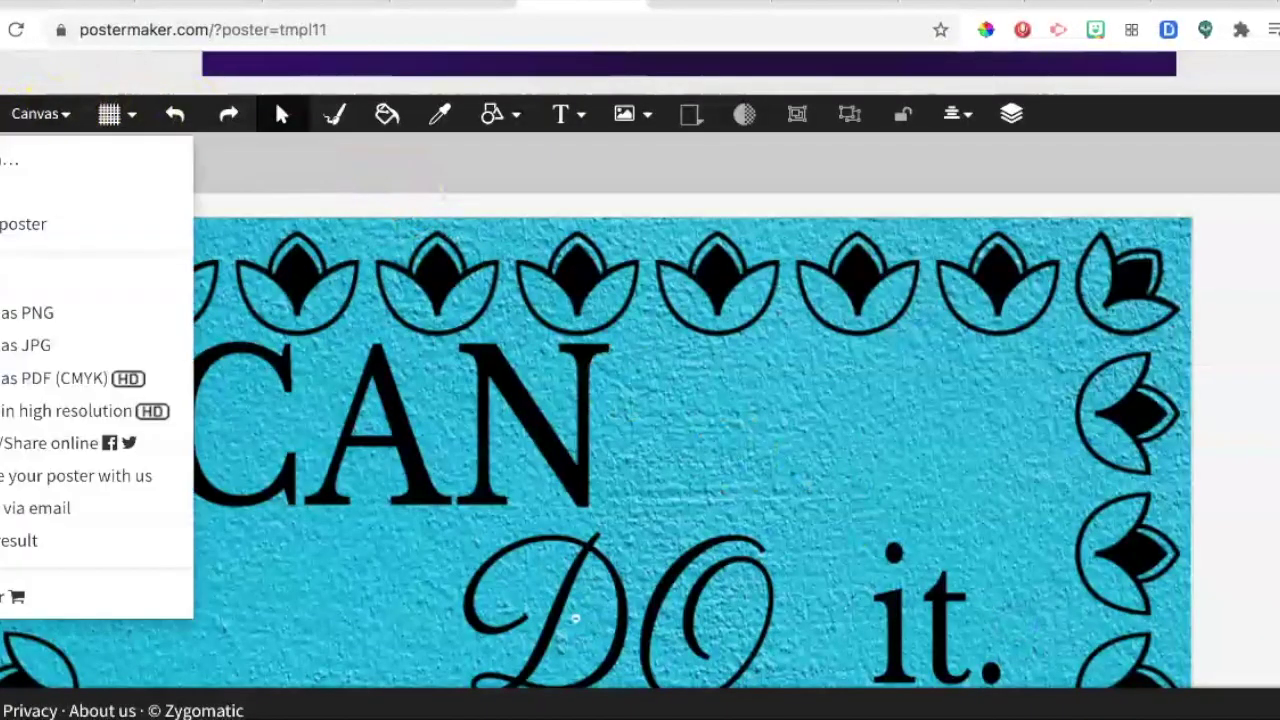
# Choose Download as PNG to save the turquoise 'I CAN DO it' poster
pyautogui.click(8, 318)
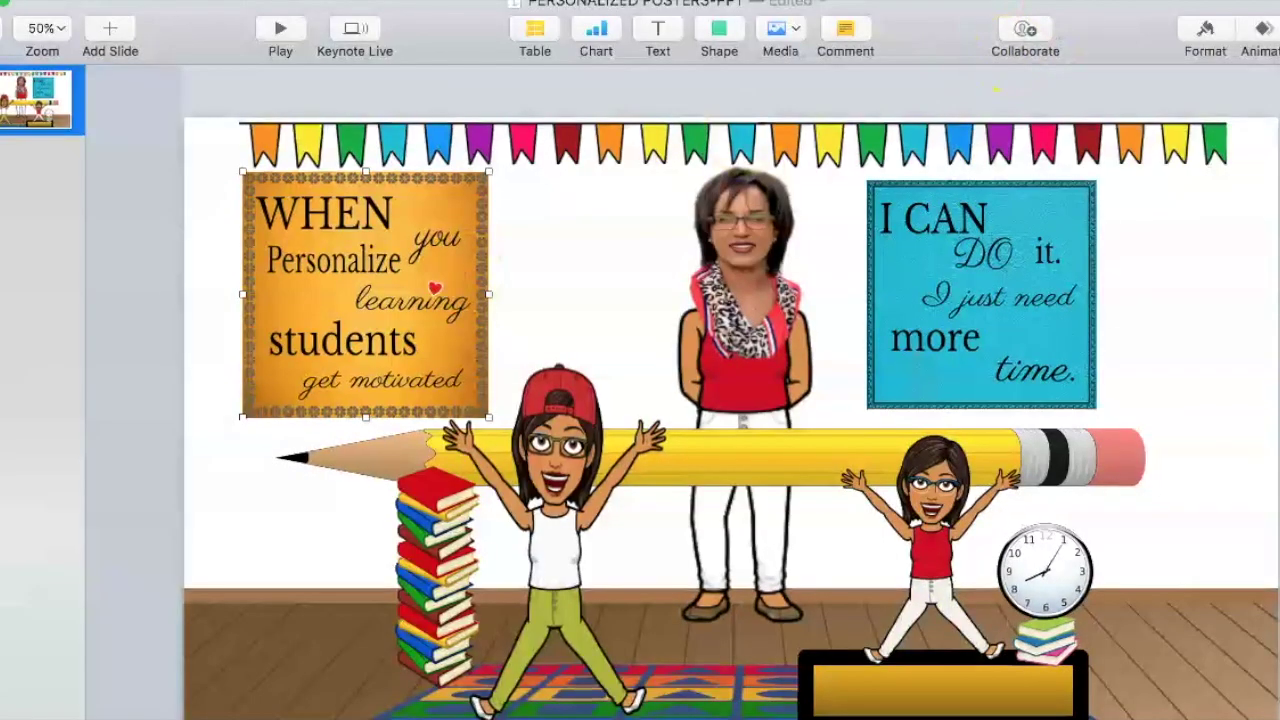
# Inspect the WHEN poster's Pop build-in and Blink action, then preview the slide's animations
pyautogui.click(1262, 32)
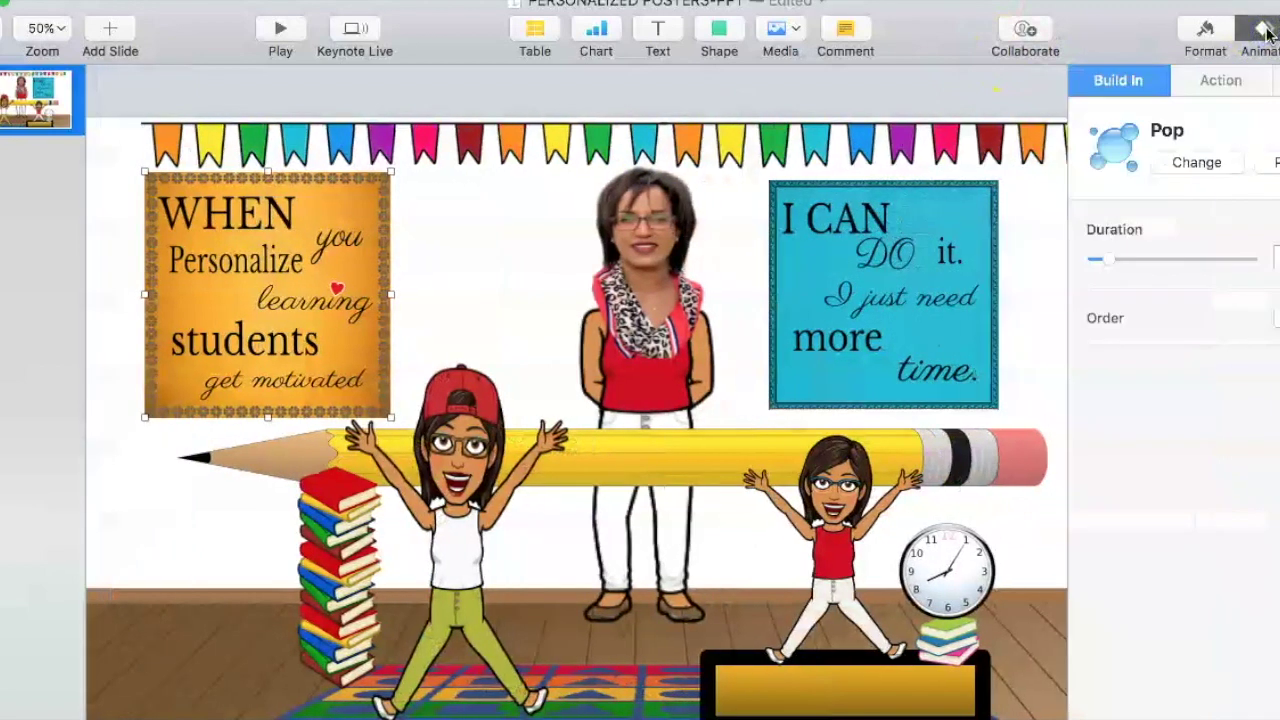
pyautogui.click(1181, 163)
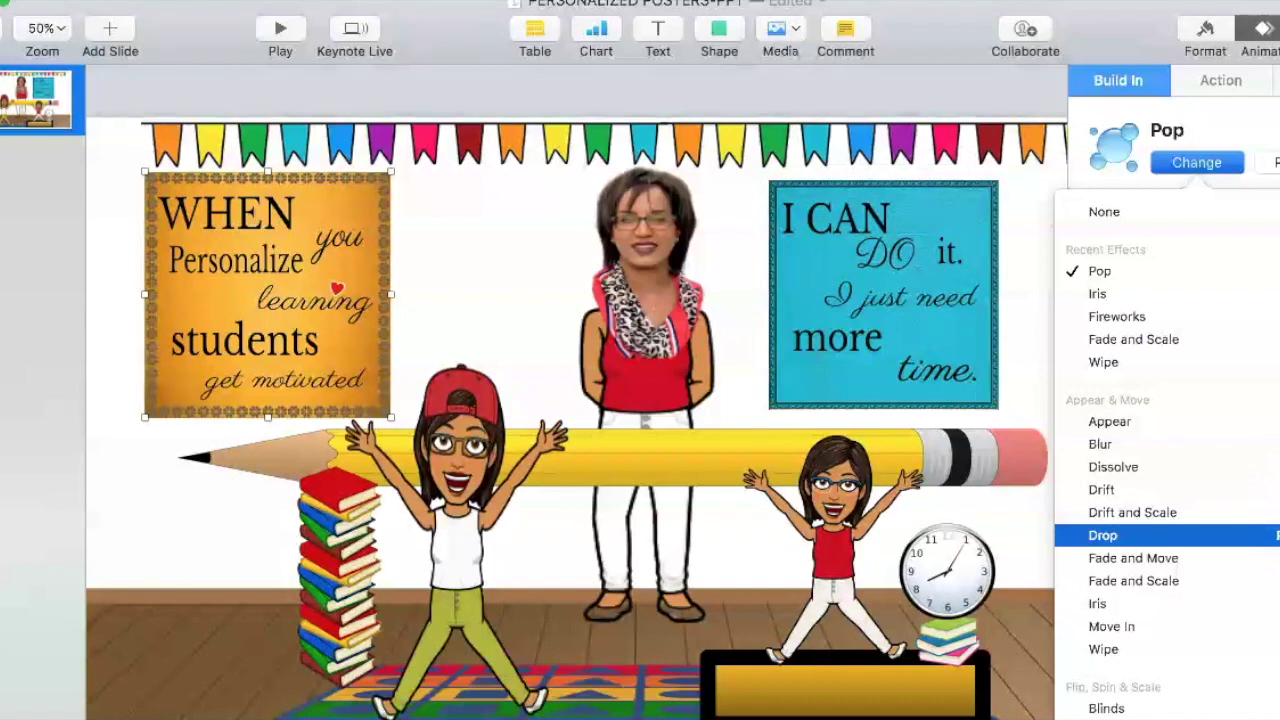
pyautogui.click(1222, 81)
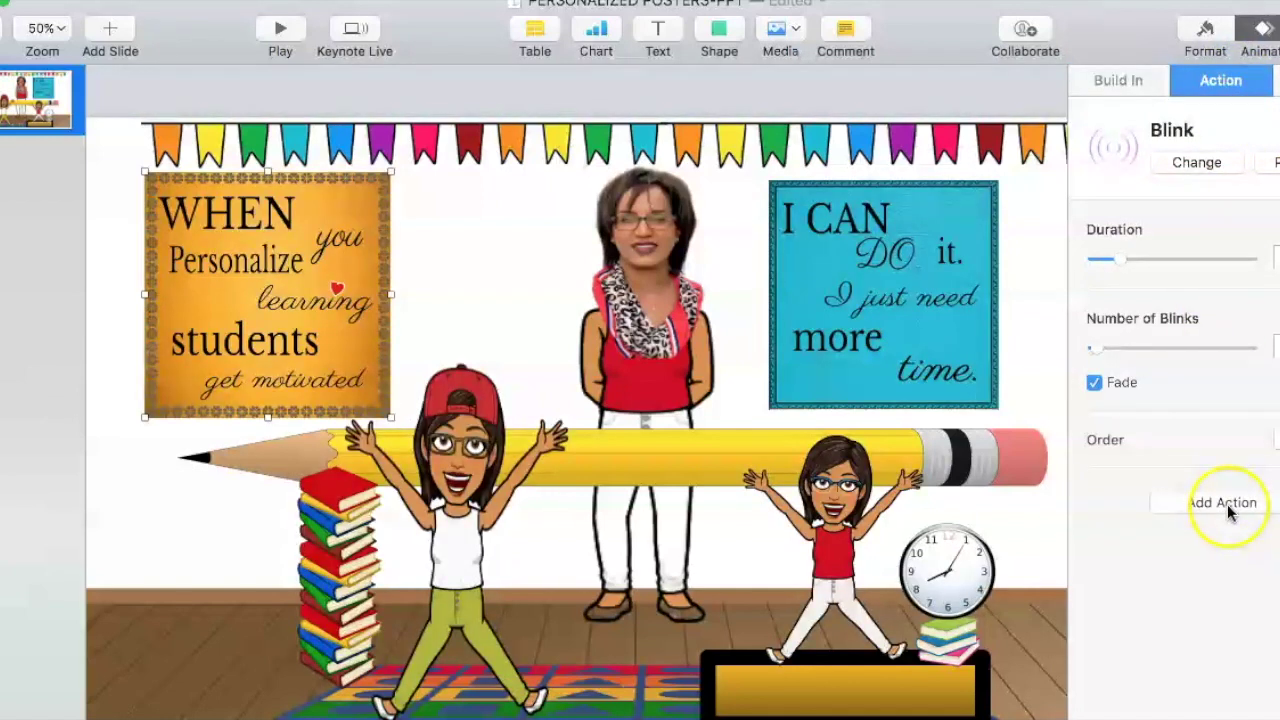
pyautogui.click(1265, 162)
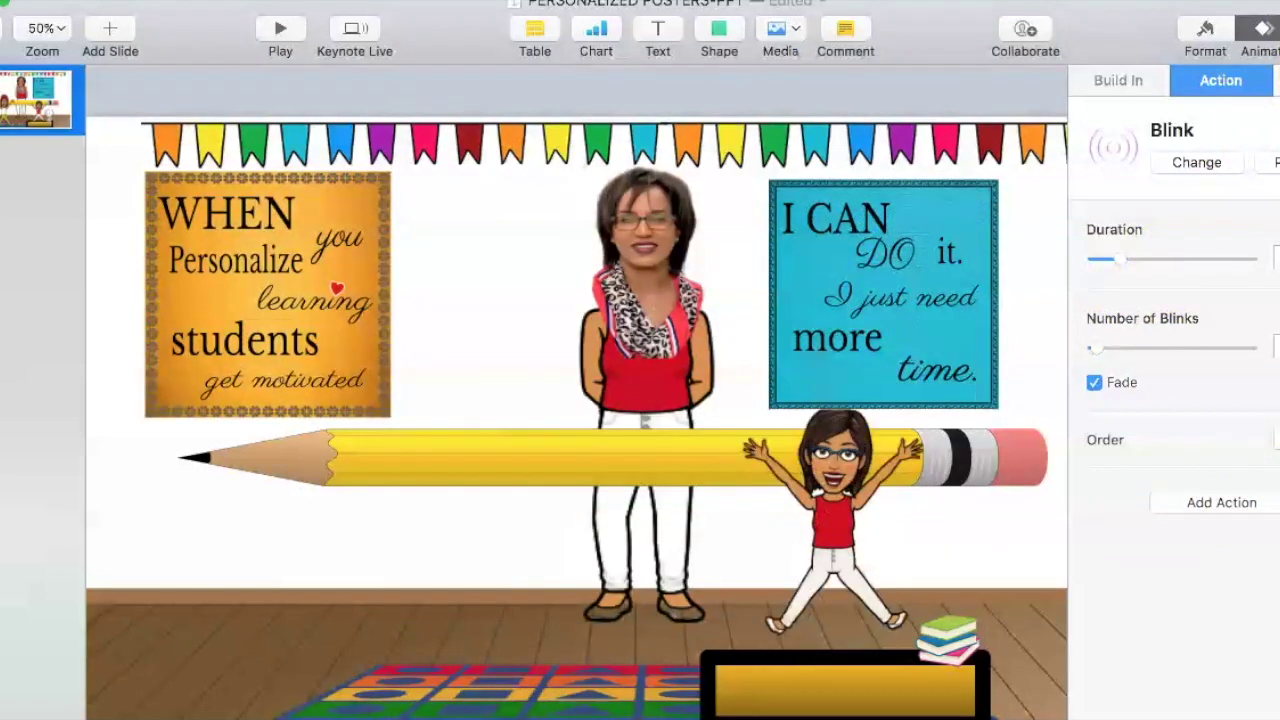
pyautogui.click(242, 518)
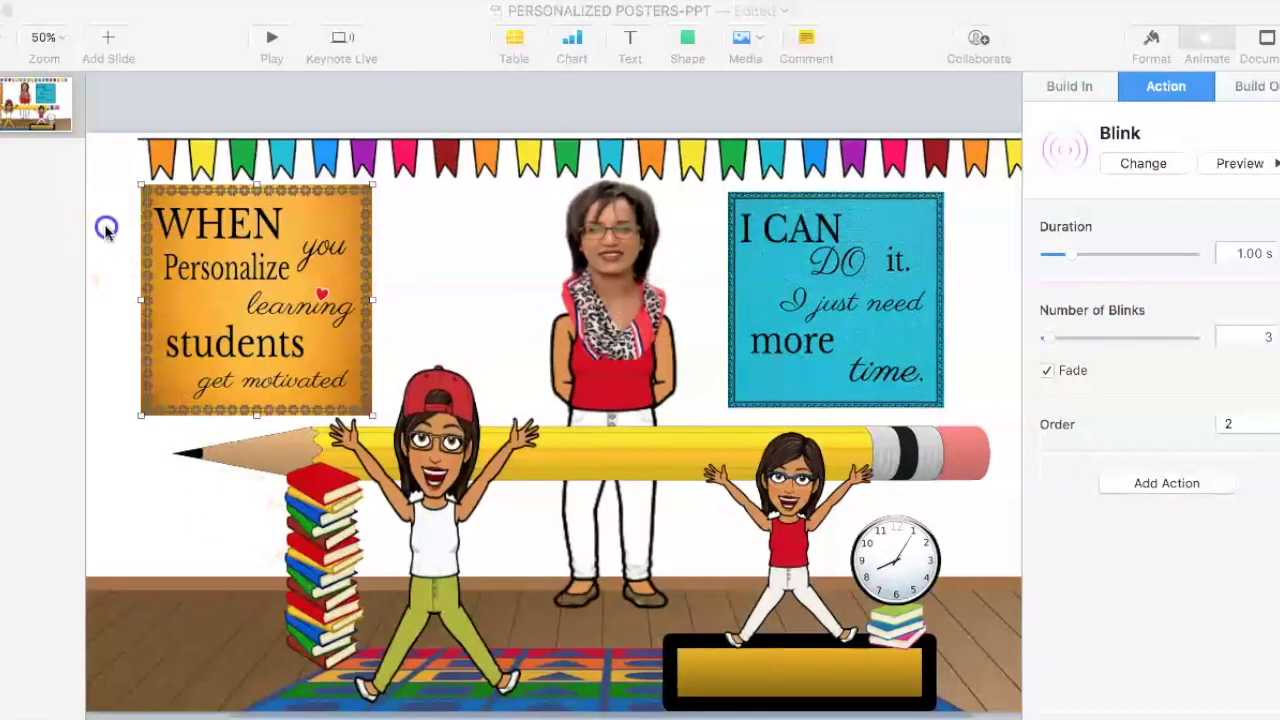
pyautogui.click(106, 229)
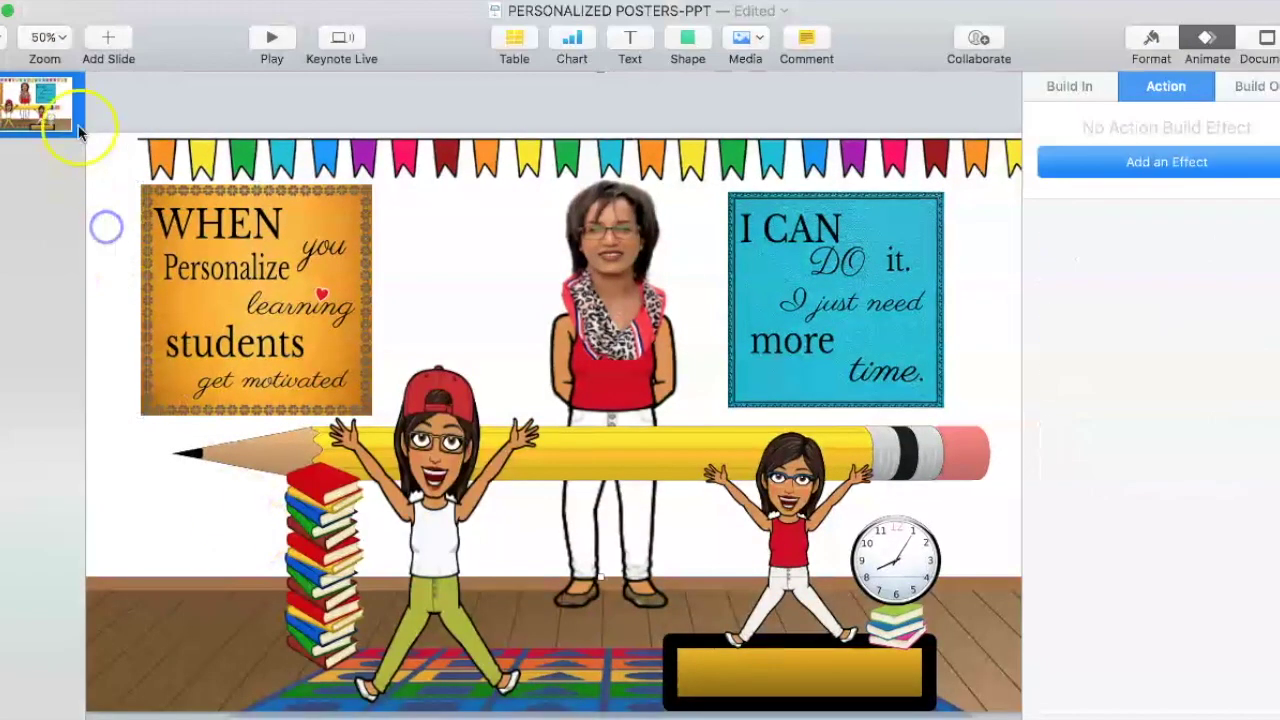
# Export the slide as a self-playing 720p movie with 0-second slide and build delays
pyautogui.click(100, 2)
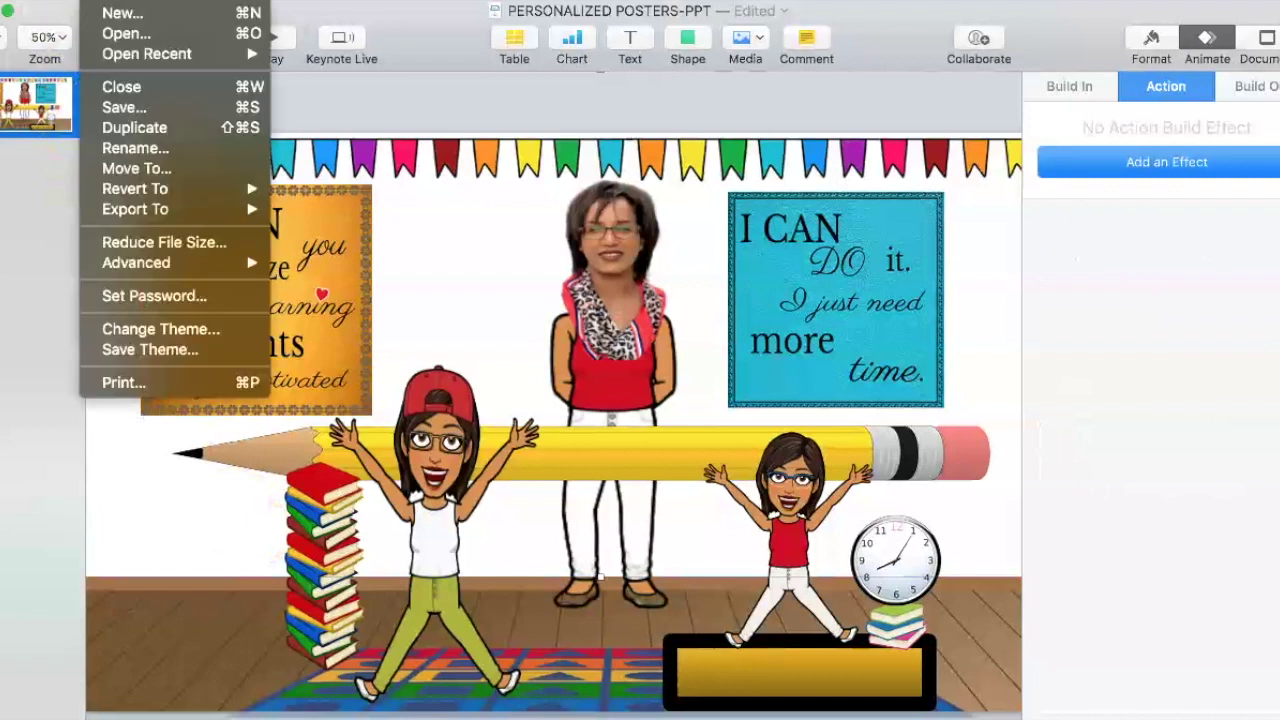
pyautogui.moveTo(192, 195)
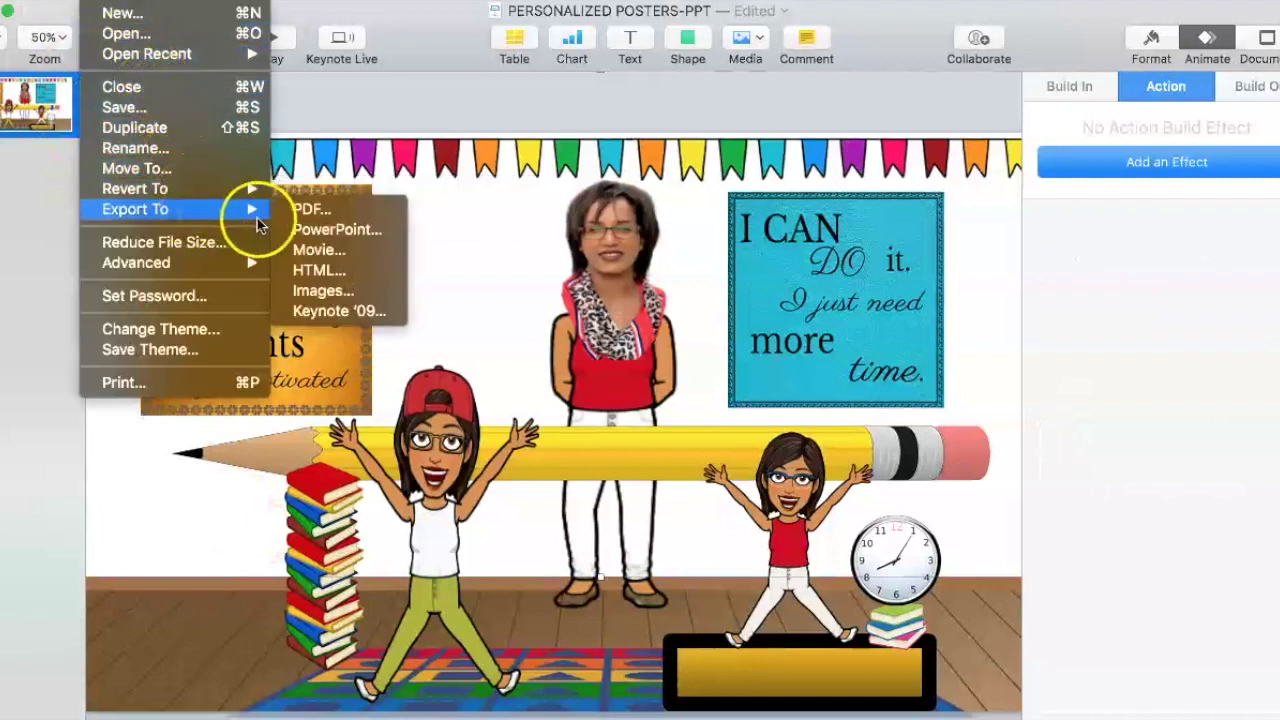
pyautogui.click(310, 250)
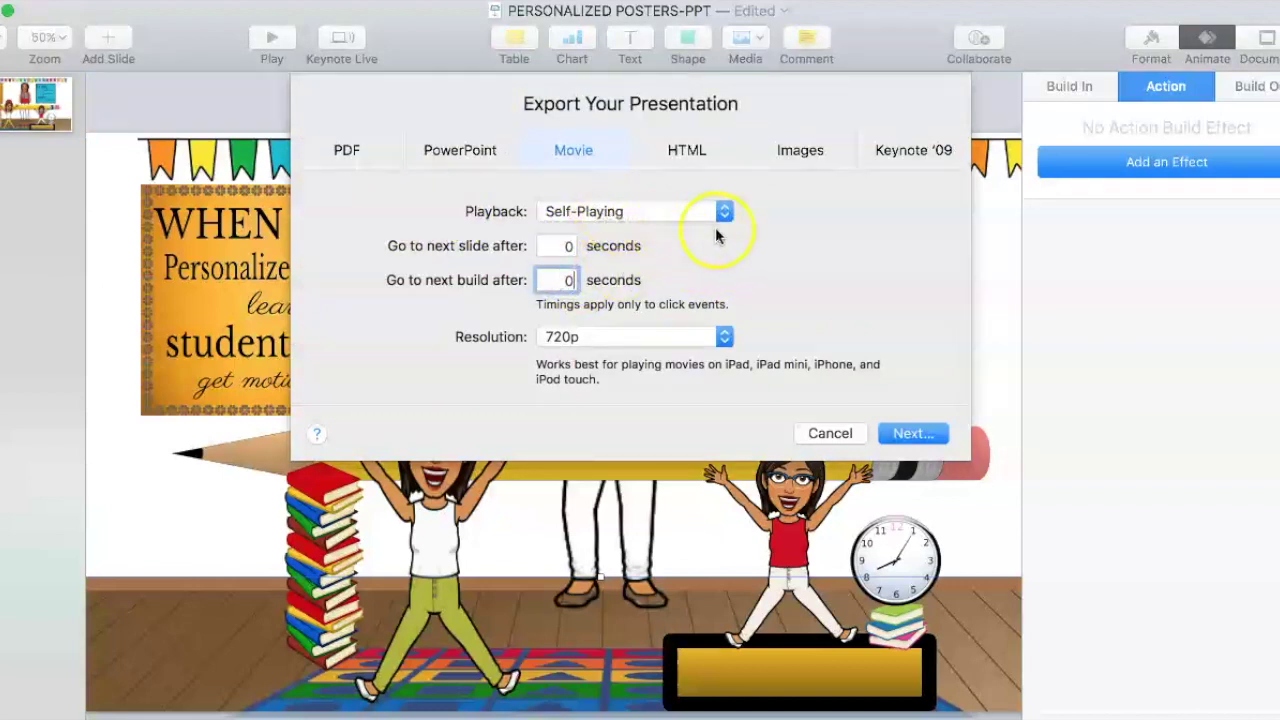
pyautogui.click(911, 434)
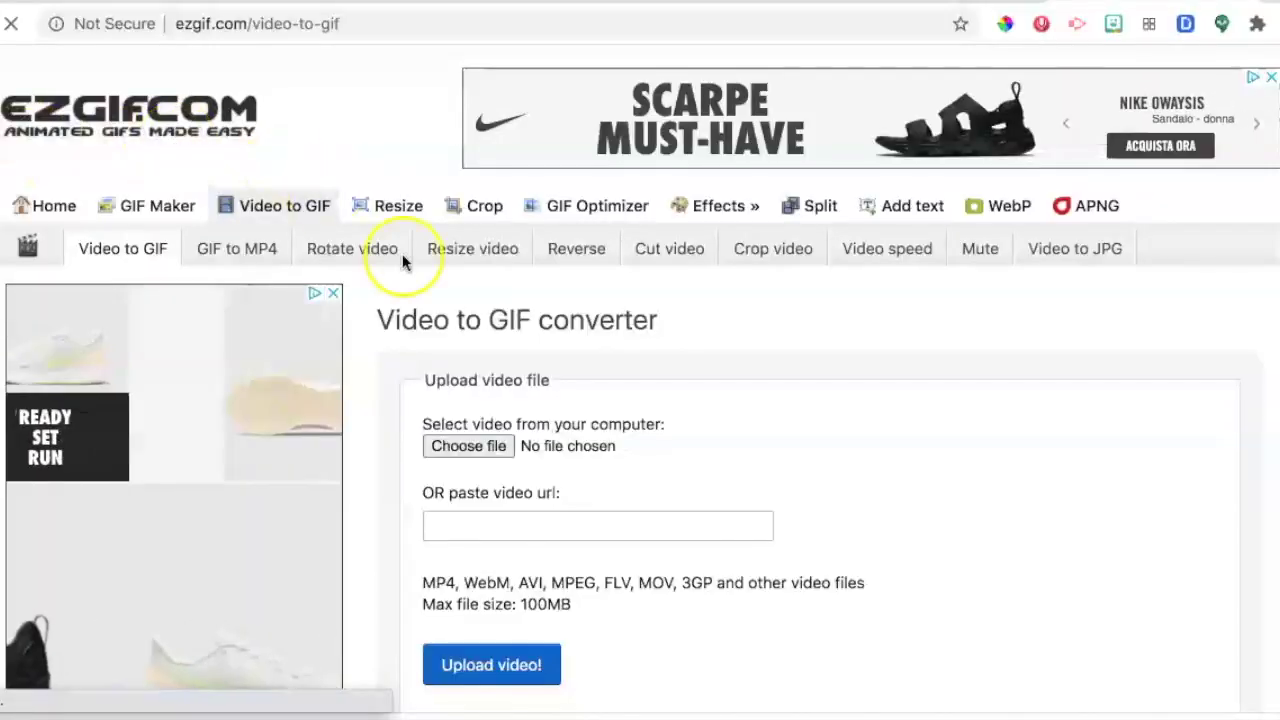
# Upload the classroom movie to ezgif's Video to GIF and convert it
pyautogui.click(445, 450)
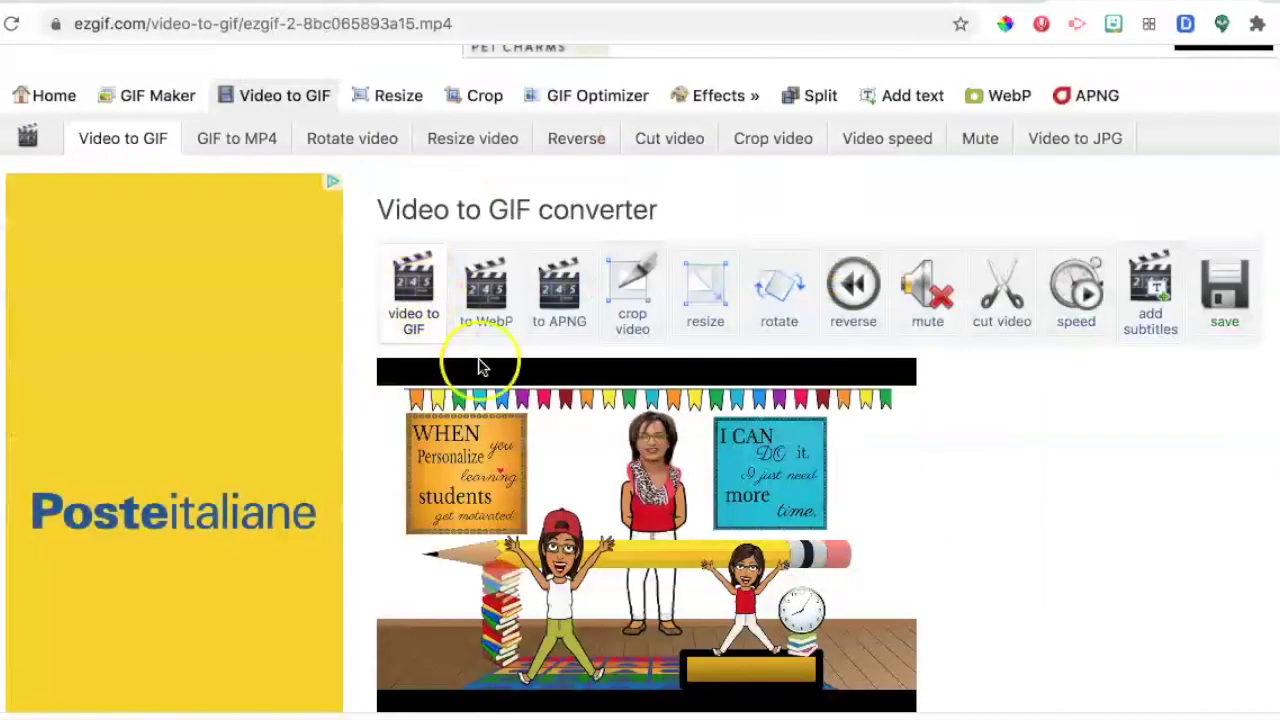
pyautogui.scroll(-1, 503, 394)
pyautogui.scroll(-6, 505, 400)
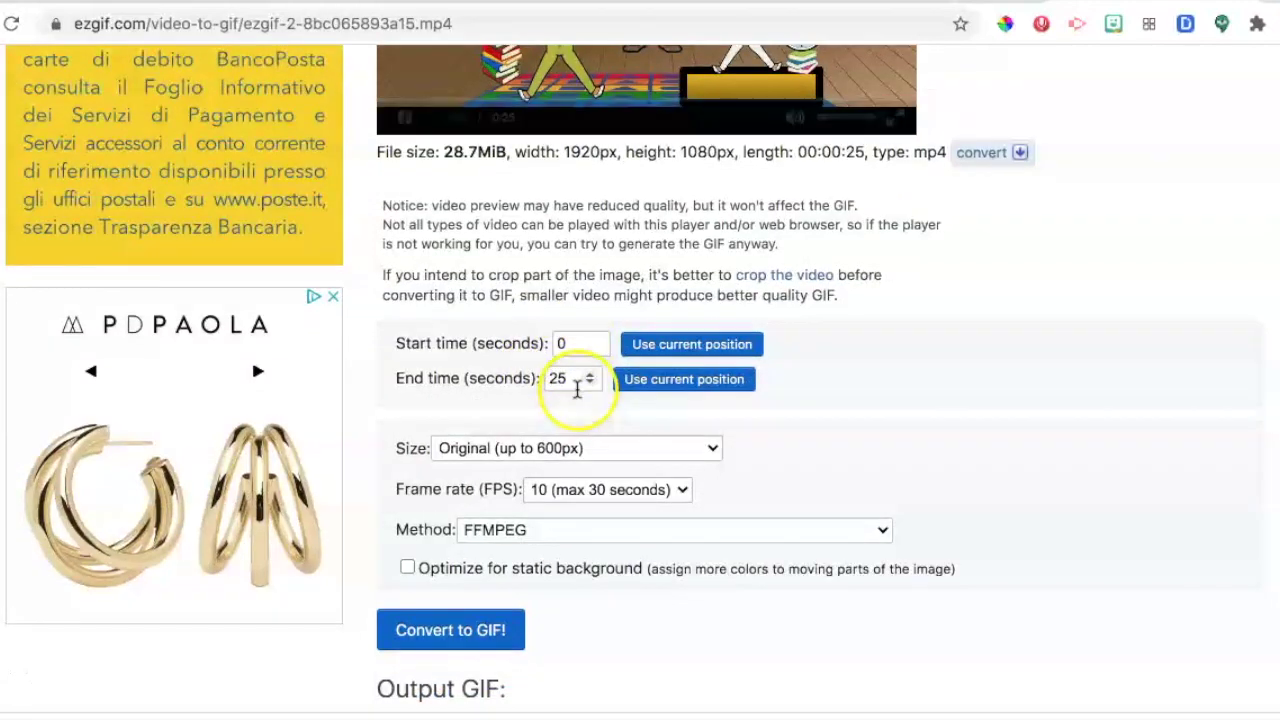
pyautogui.scroll(-1, 571, 500)
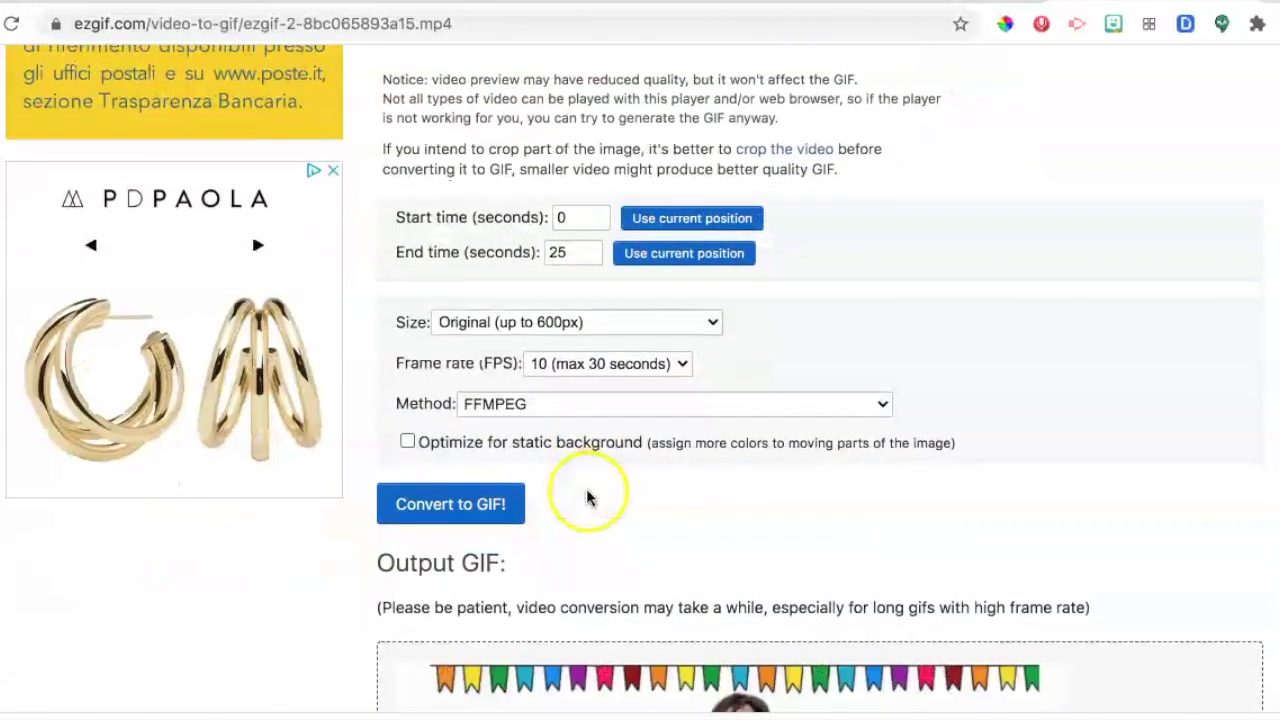
pyautogui.click(493, 513)
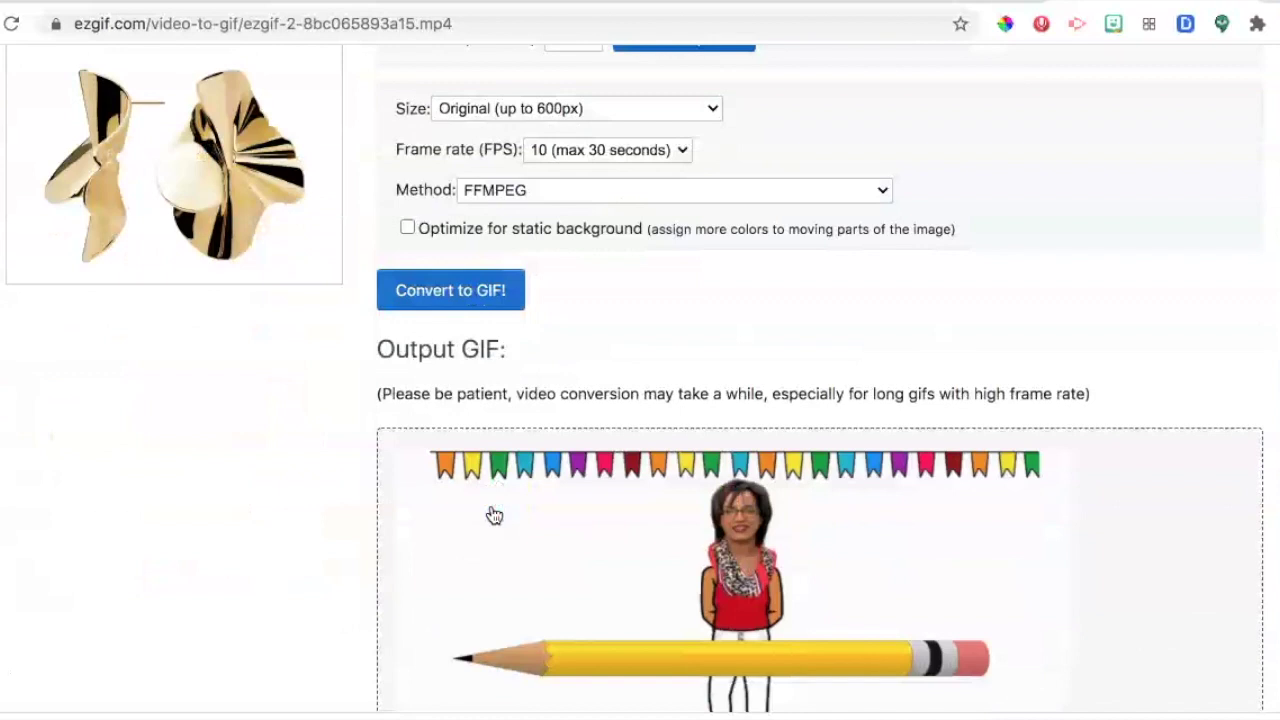
pyautogui.scroll(-1, 493, 515)
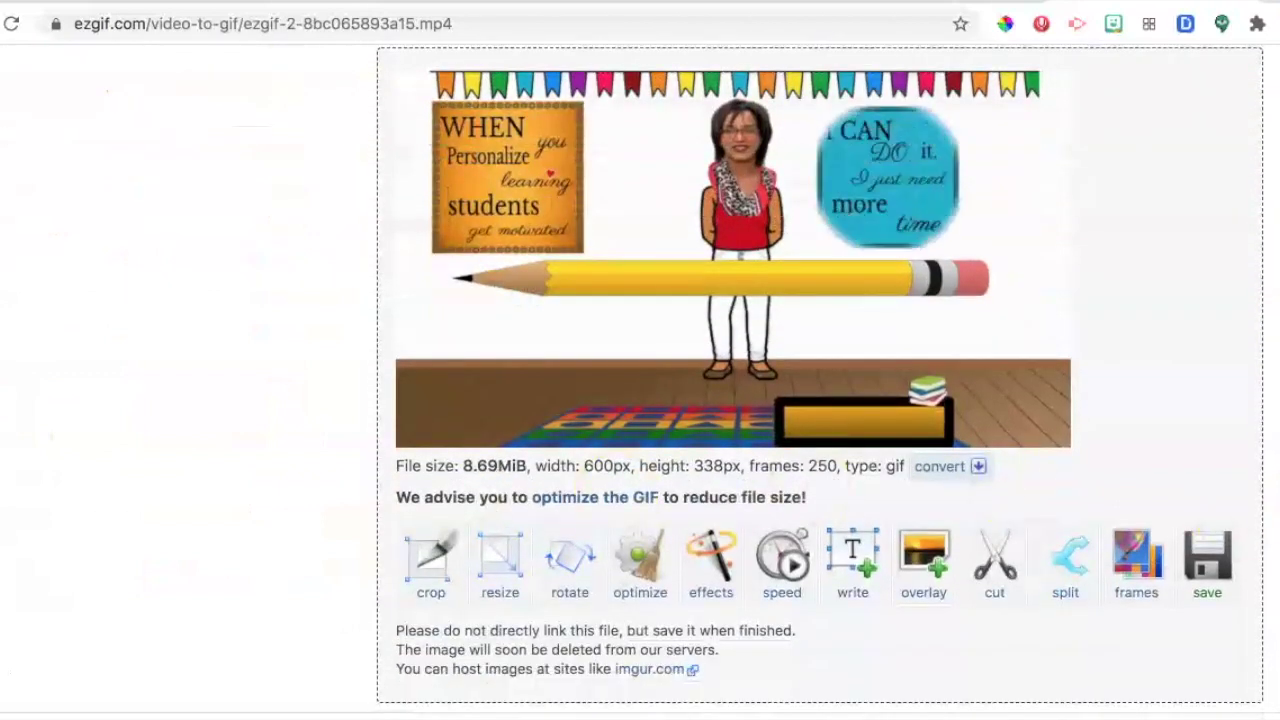
# Save the GIF to the Desktop as 'PERSONALIZED LEARNING.gif'
pyautogui.click(1209, 568)
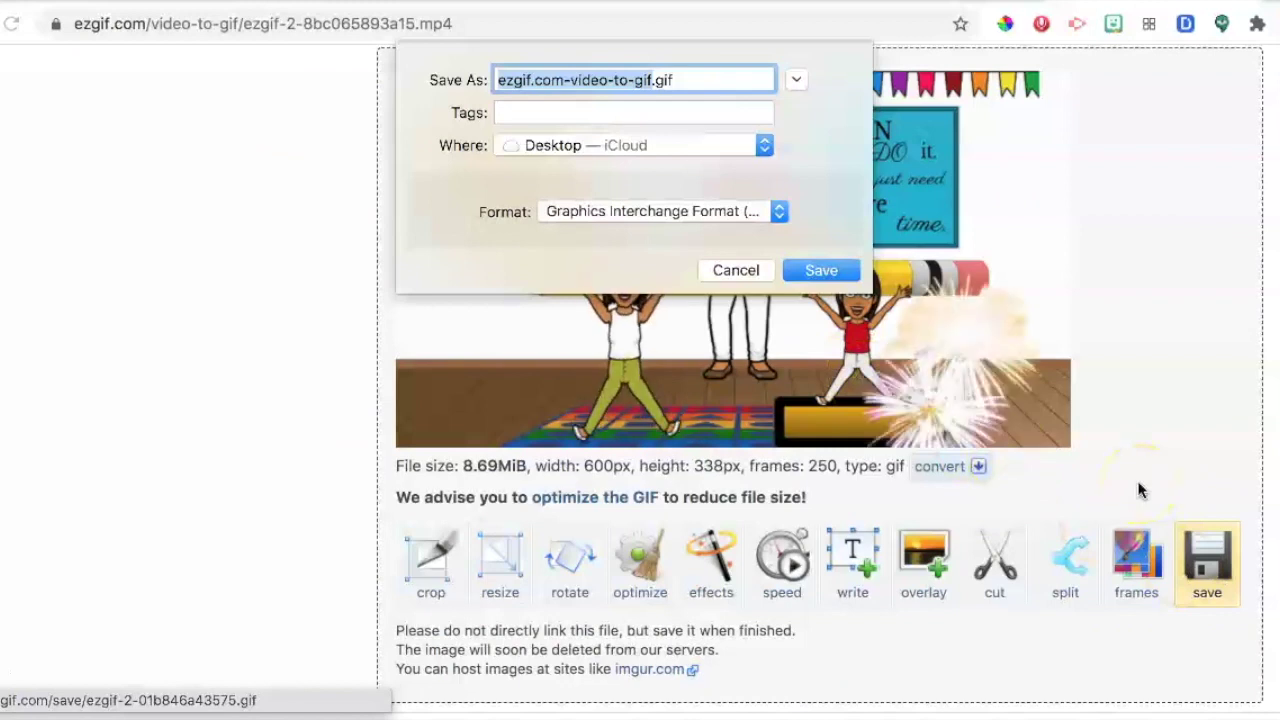
pyautogui.write('PERSNOL')
pyautogui.press('BackSpace')
pyautogui.press('BackSpace')
pyautogui.press('BackSpace')
pyautogui.write('ONALIZED')
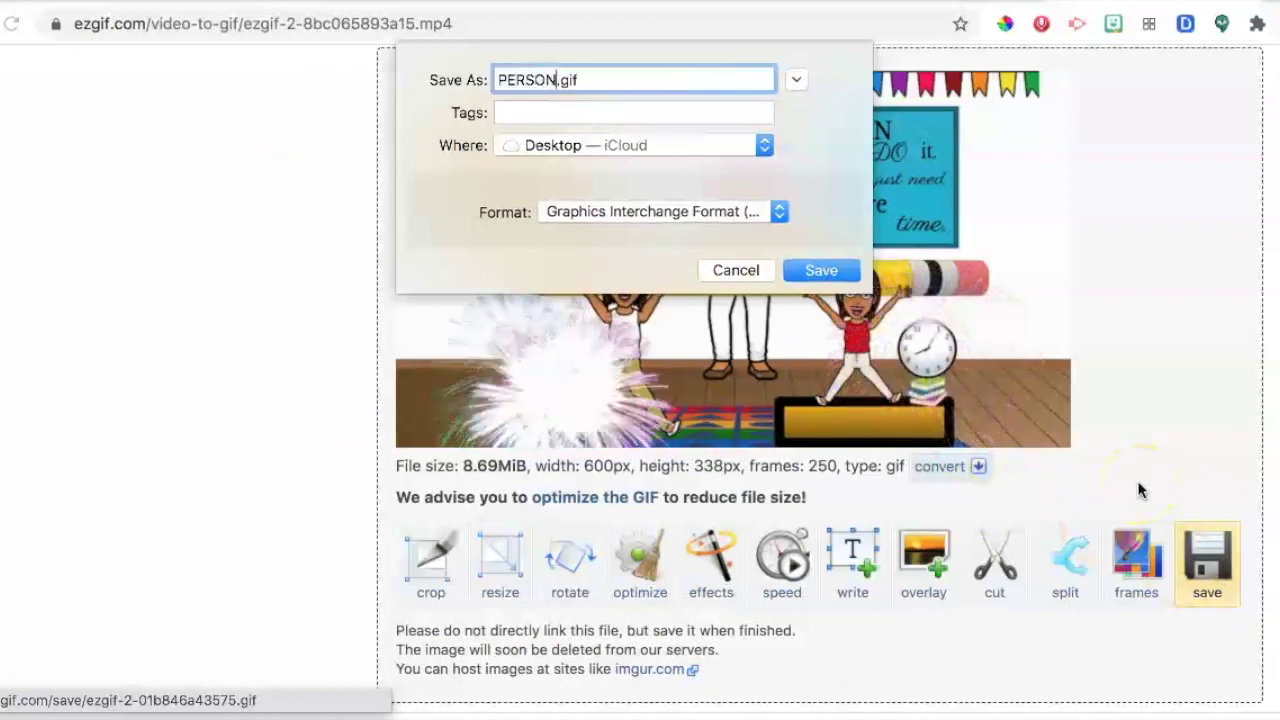
pyautogui.write(' LEARNING')
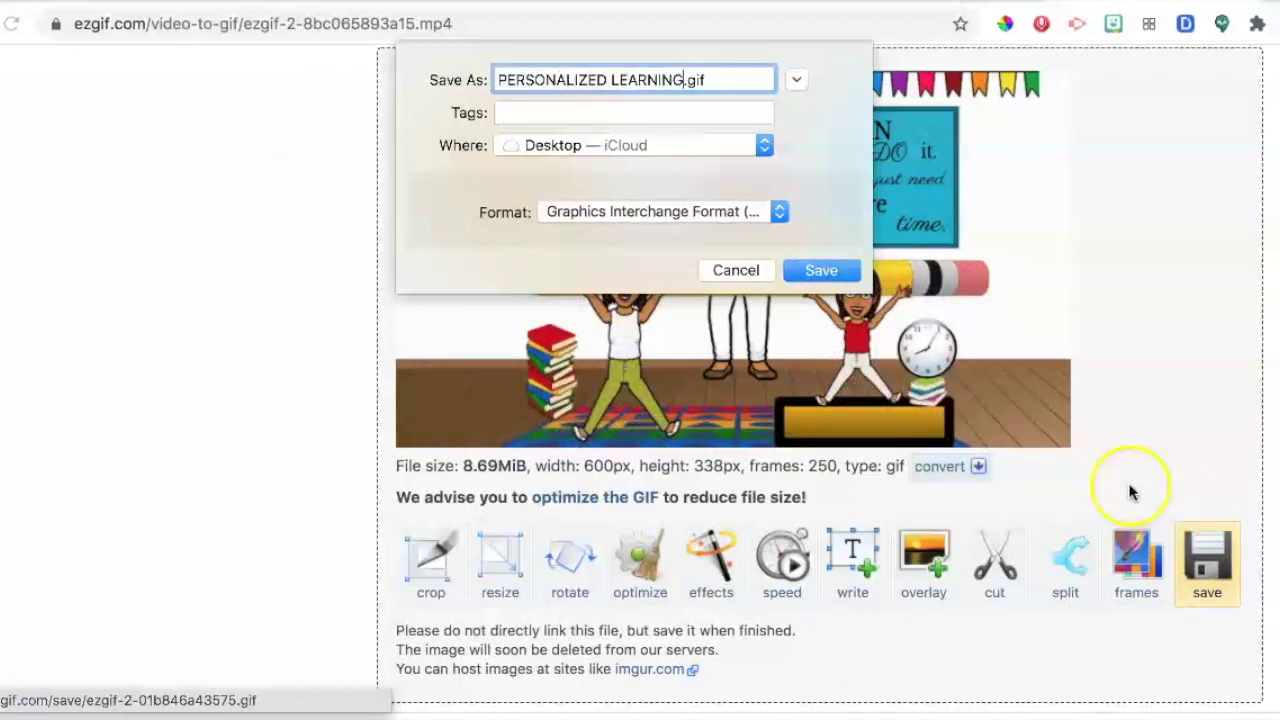
pyautogui.press('Return')
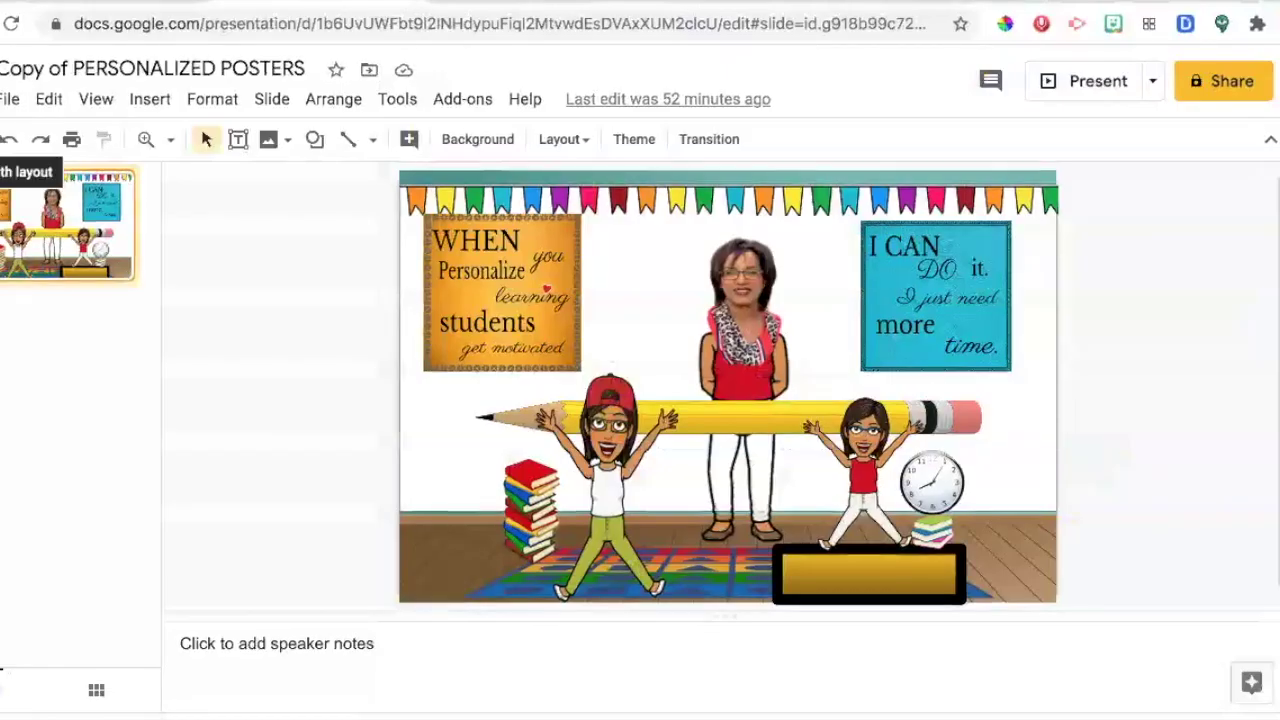
# Insert a slide with the Blank layout after the classroom scene slide
pyautogui.click(8, 139)
pyautogui.scroll(-1, 283, 553)
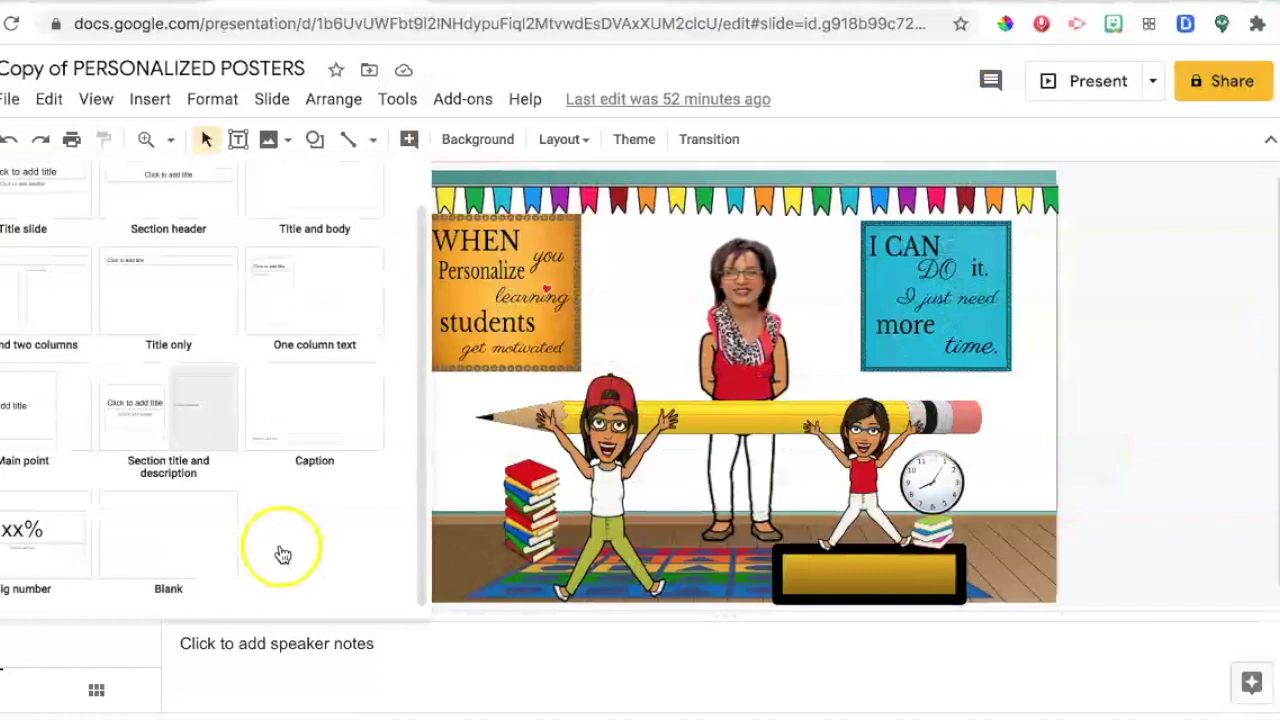
pyautogui.click(206, 534)
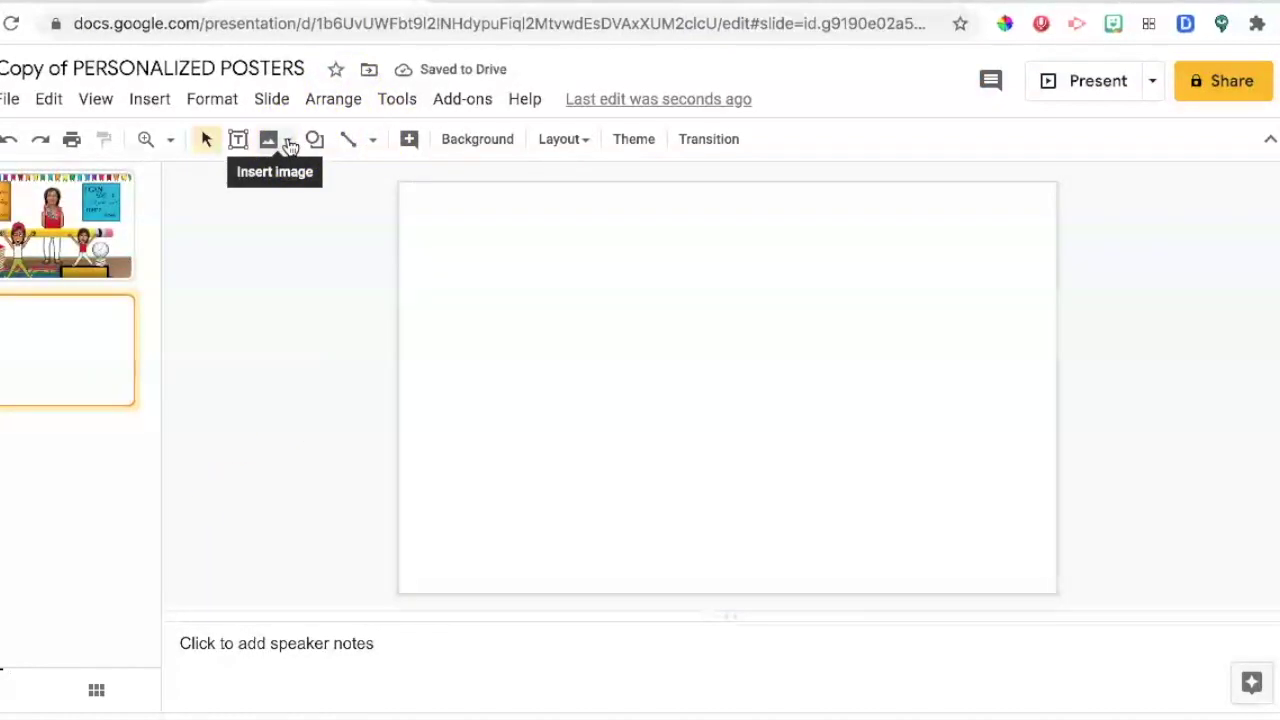
pyautogui.click(471, 150)
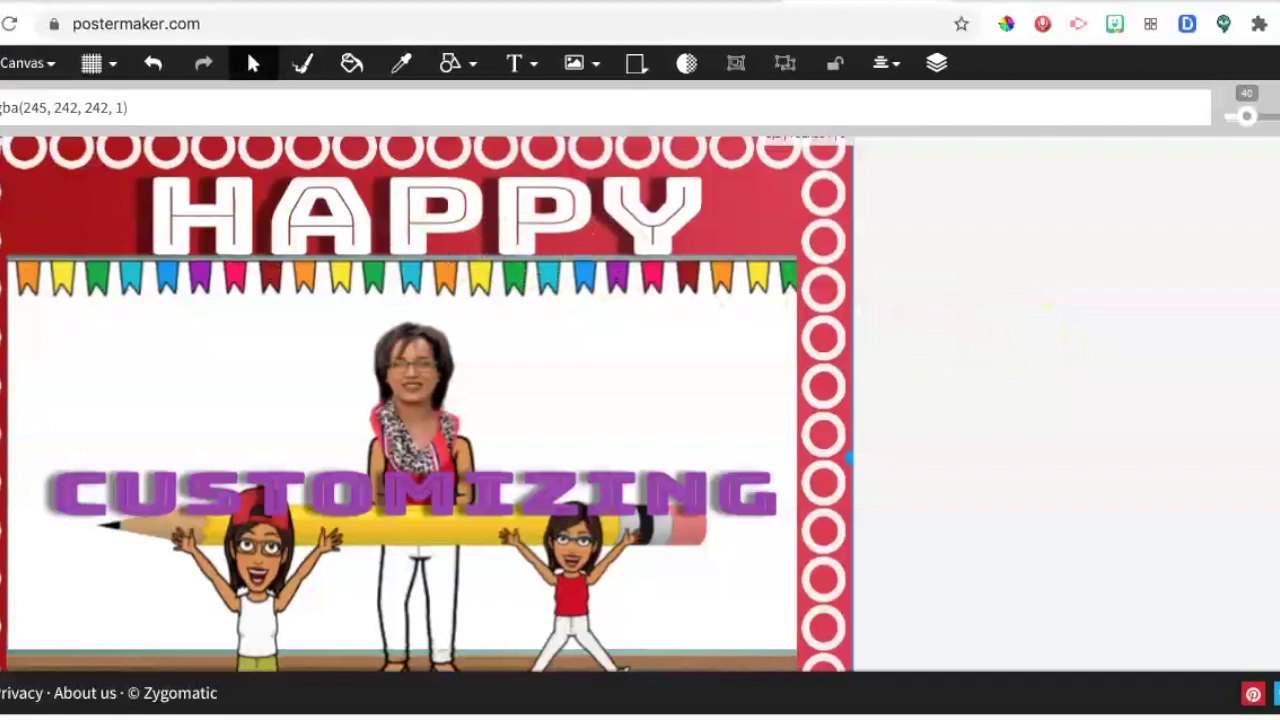
# Download the HD HAPPY CUSTOMIZING poster and save it as the myPoster PDF
pyautogui.click(3, 62)
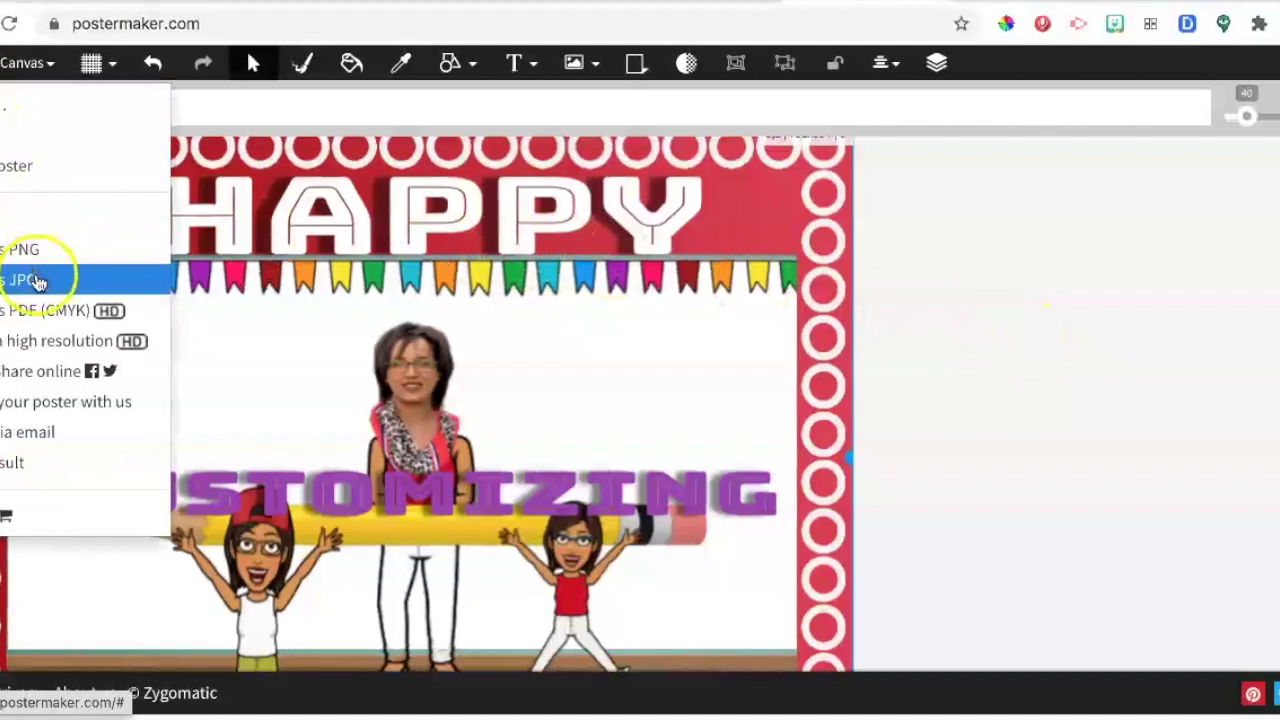
pyautogui.click(45, 316)
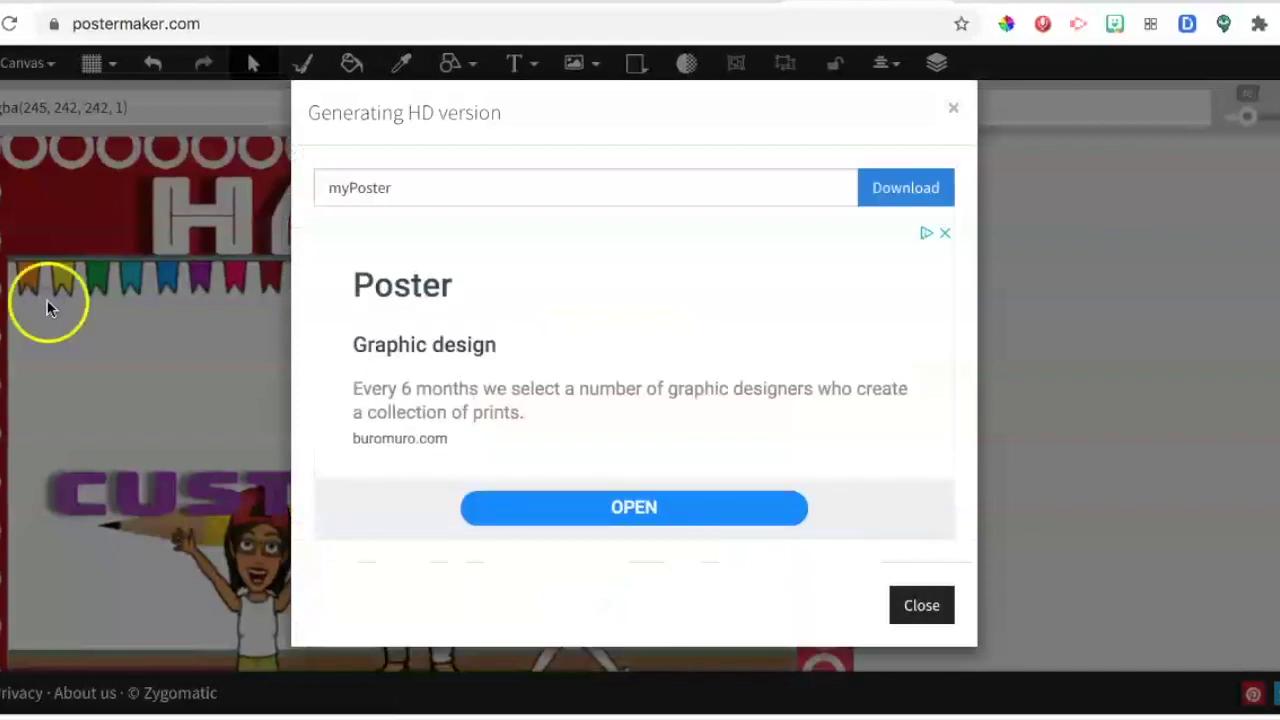
pyautogui.click(902, 190)
pyautogui.click(822, 271)
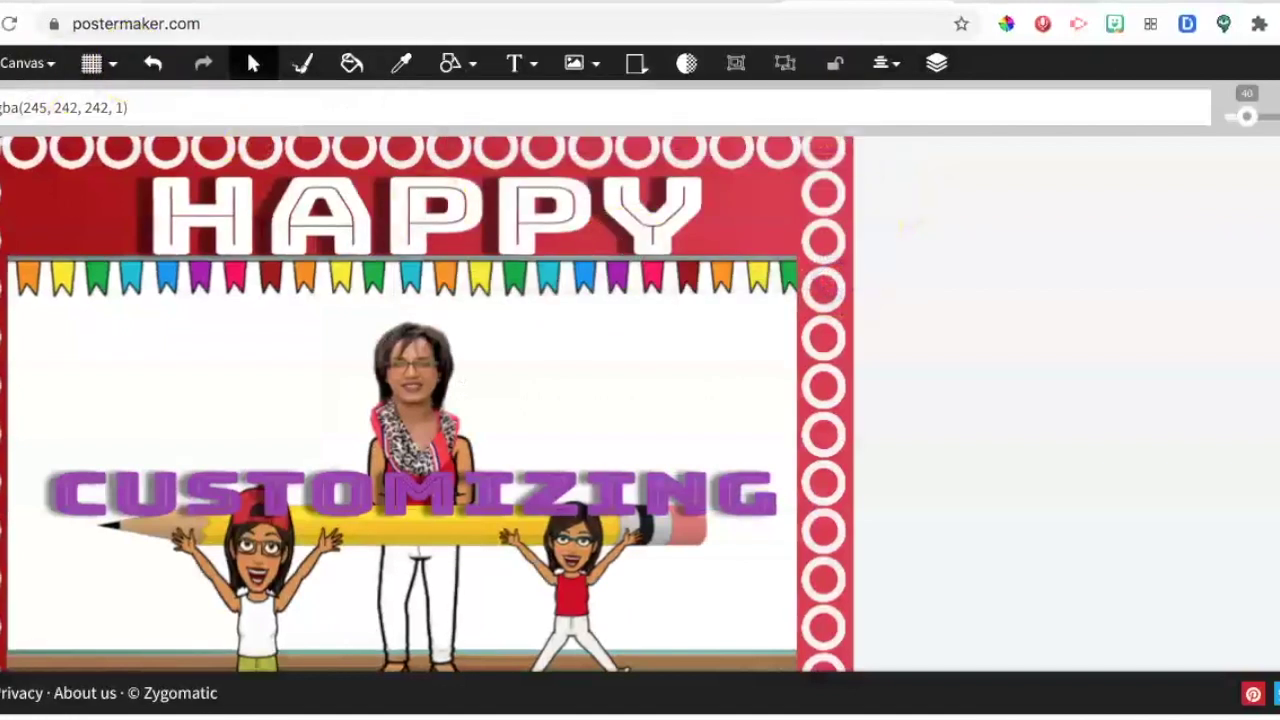
pyautogui.click(5, 62)
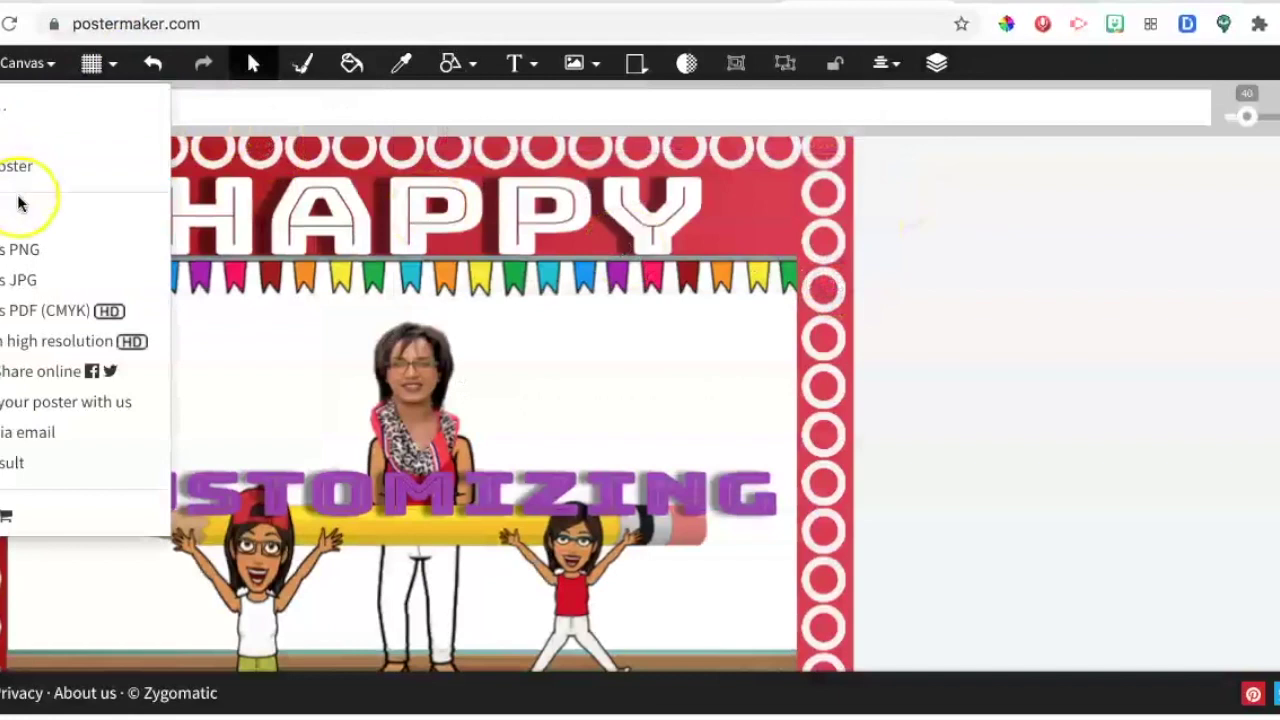
pyautogui.click(64, 342)
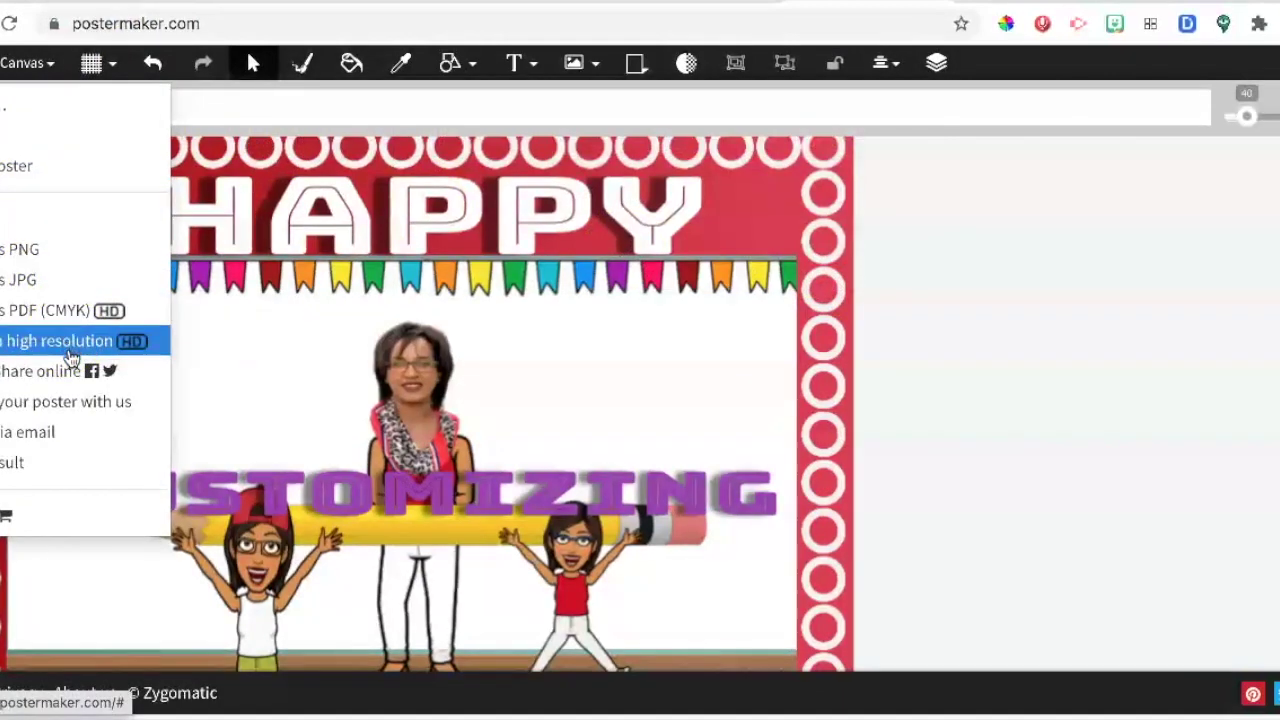
# Save the poster online to imgur and select its full direct image link
pyautogui.click(76, 371)
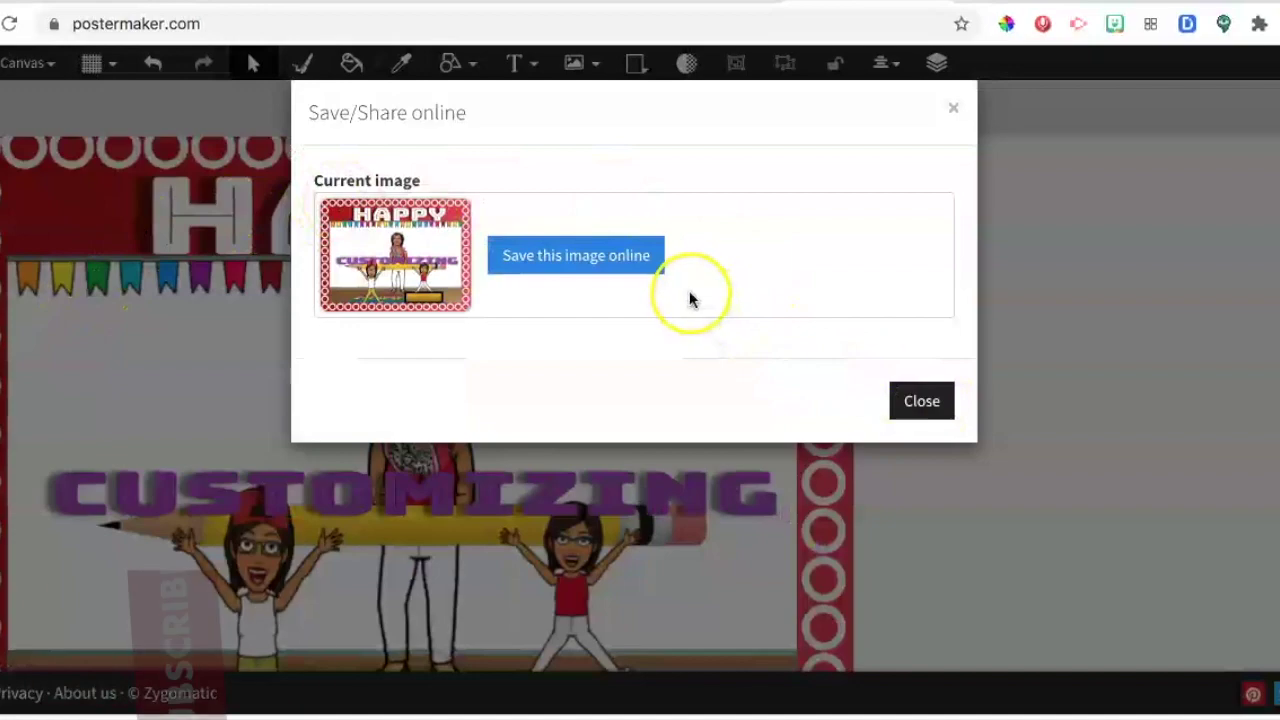
pyautogui.click(658, 262)
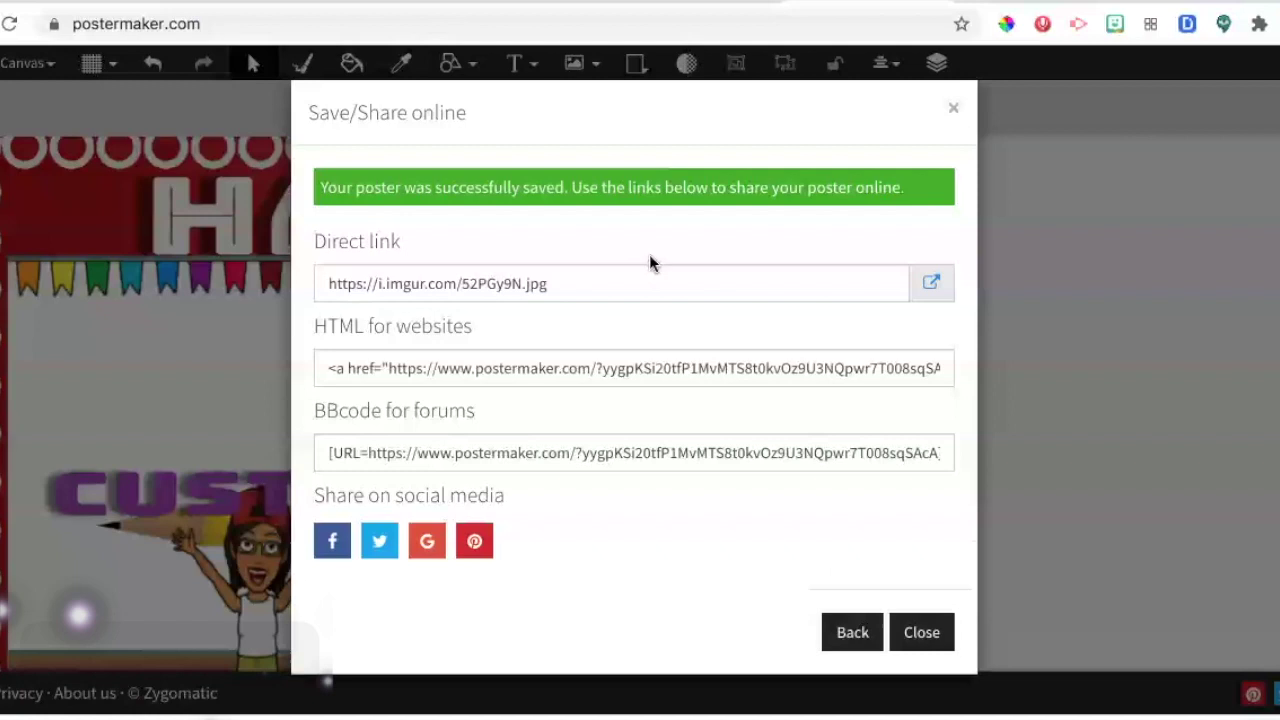
pyautogui.click(511, 310)
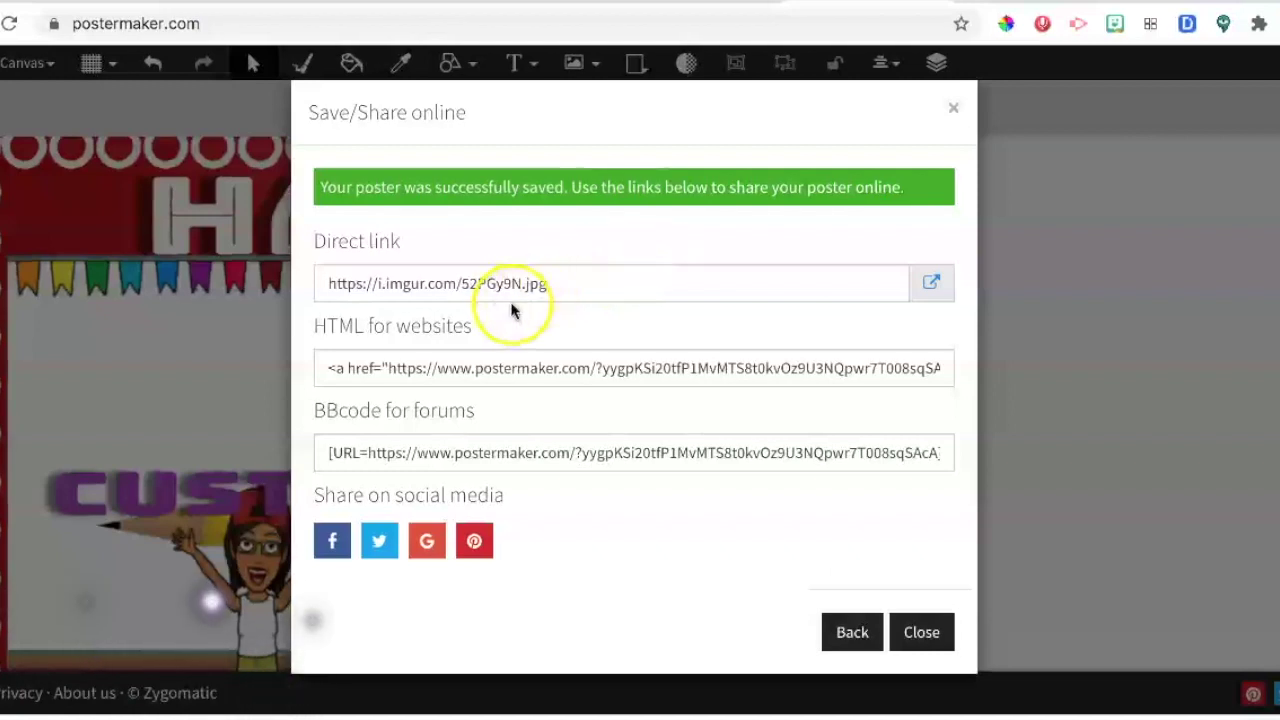
pyautogui.click(518, 287)
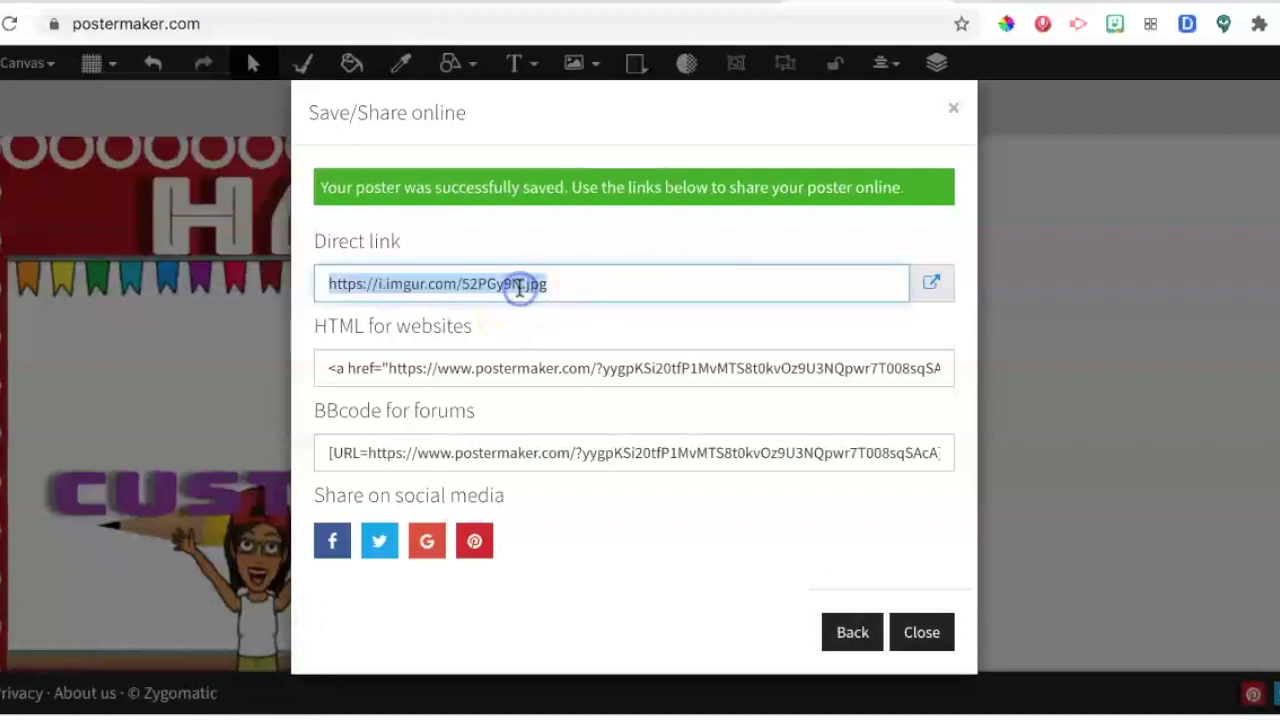
# View the poster at its copied imgur direct link in a new tab, then close it
pyautogui.hotkey('ctrl', 'c')
pyautogui.hotkey('ctrl', 't')
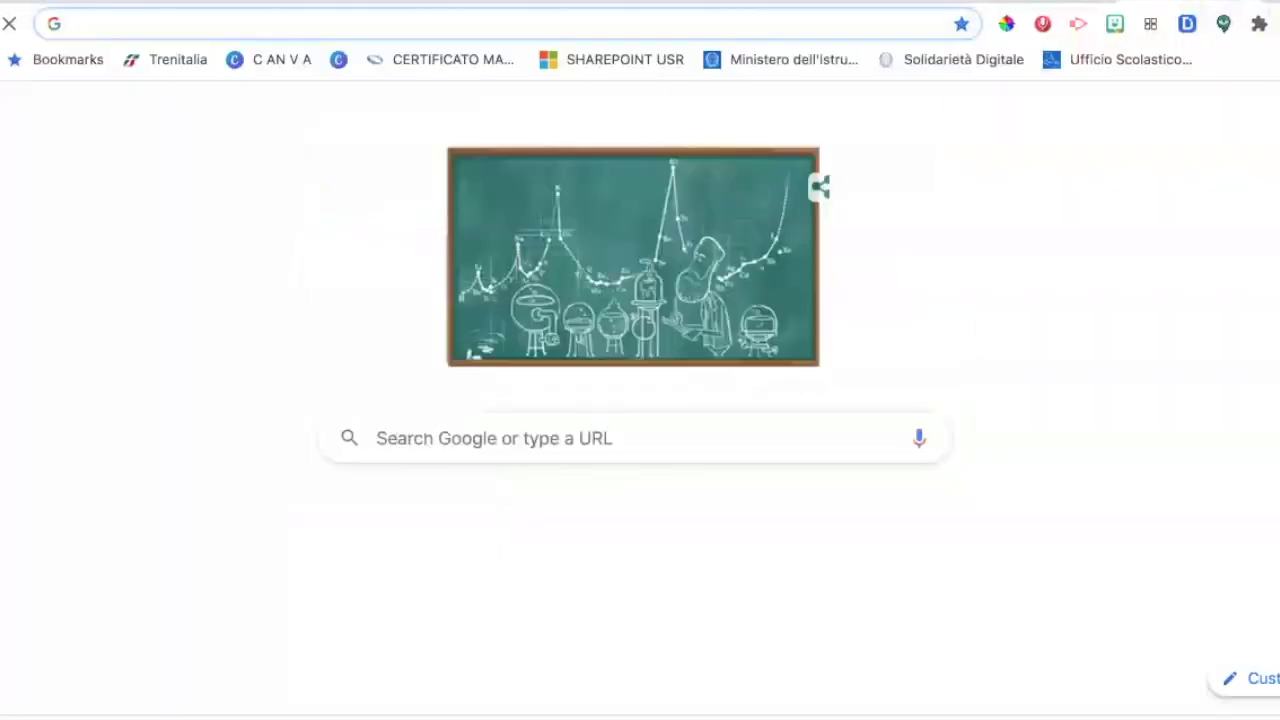
pyautogui.hotkey('ctrl', 'v')
pyautogui.press('Return')
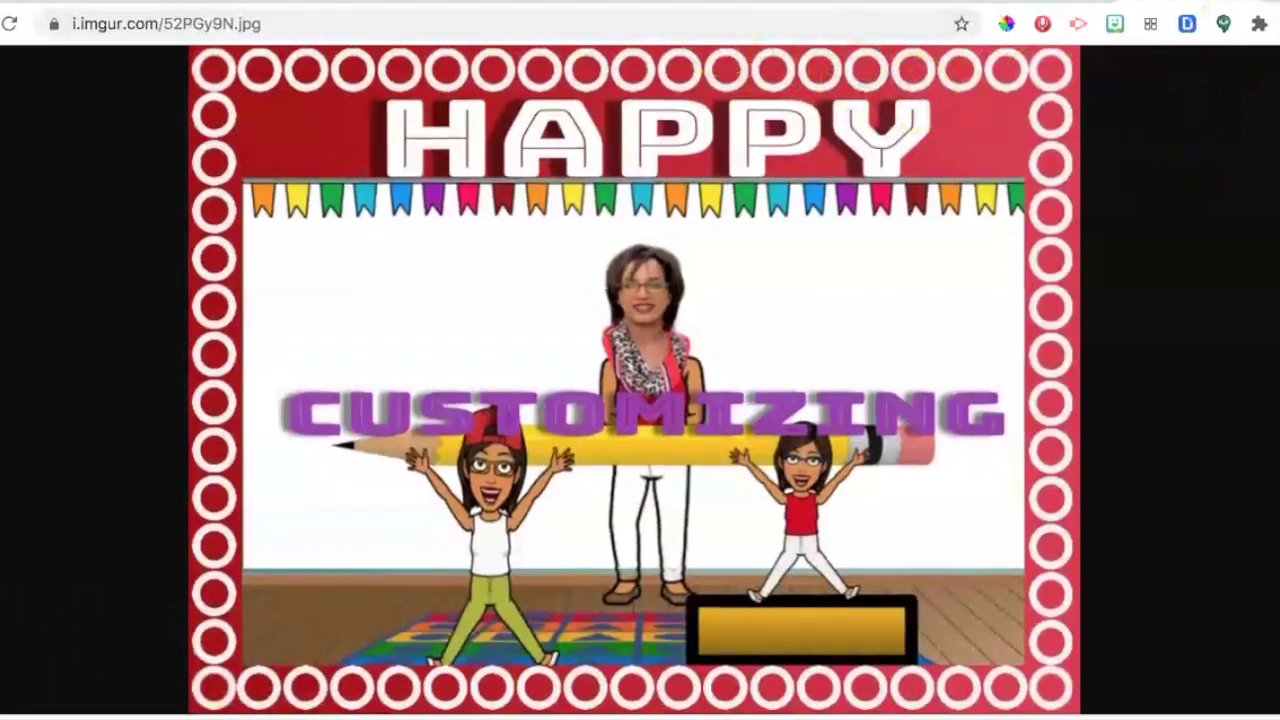
pyautogui.hotkey('ctrl', 'w')
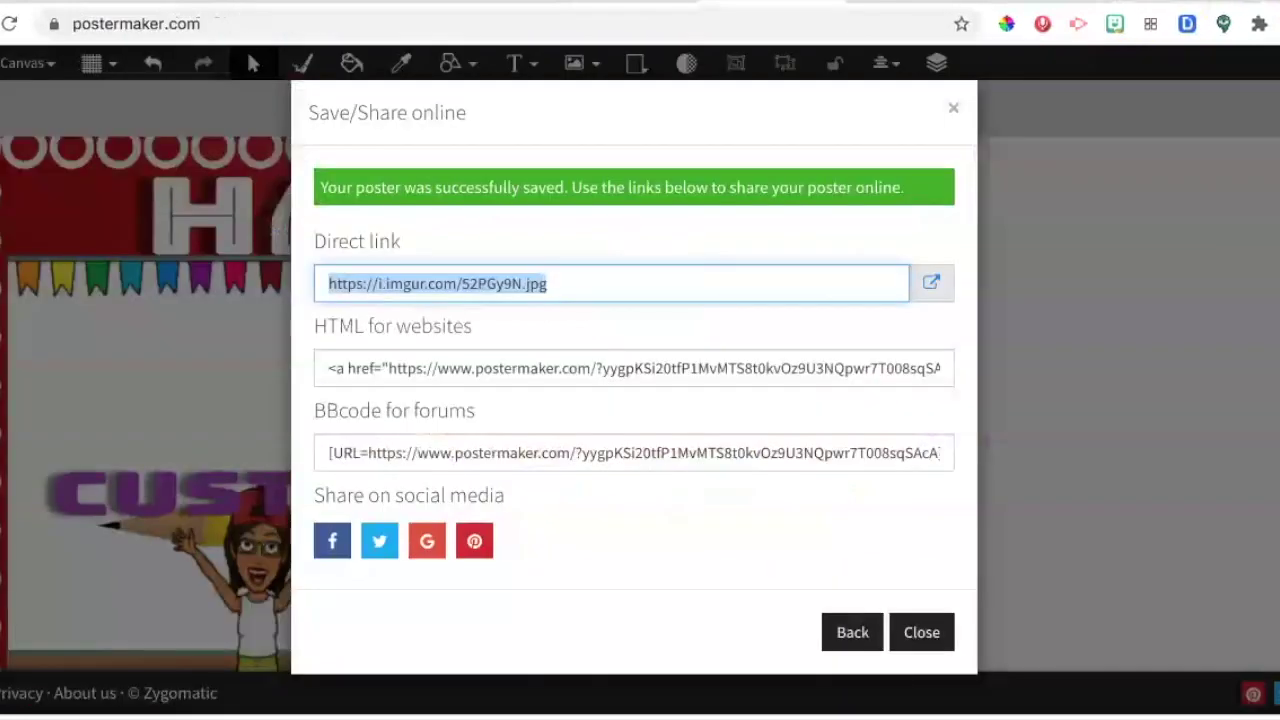